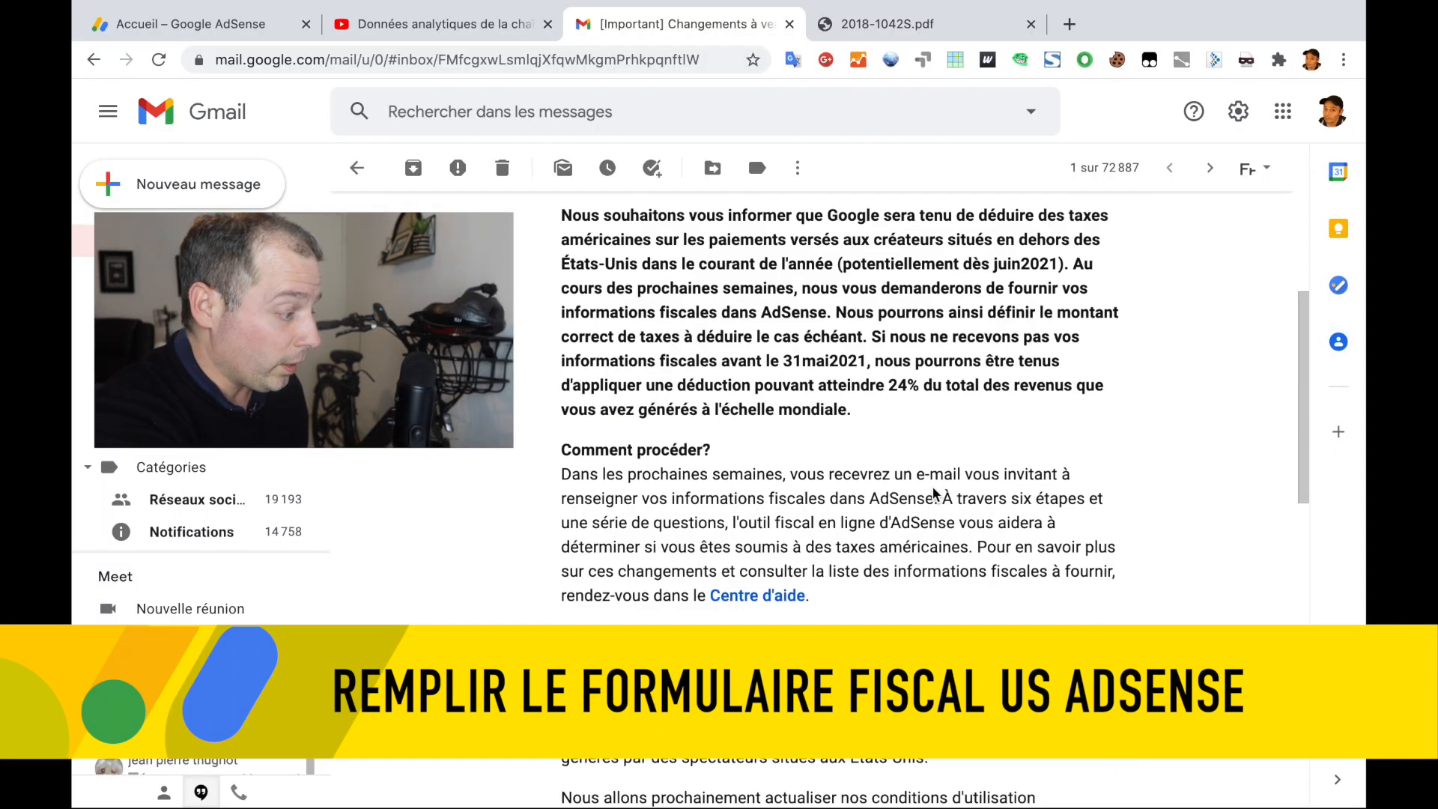
# Read the YouTube e-mail on US tax deductions, covering the 31 May 2021 deadline, the reasons for the change and its impact on revenue
pyautogui.scroll(-5, 935, 495)
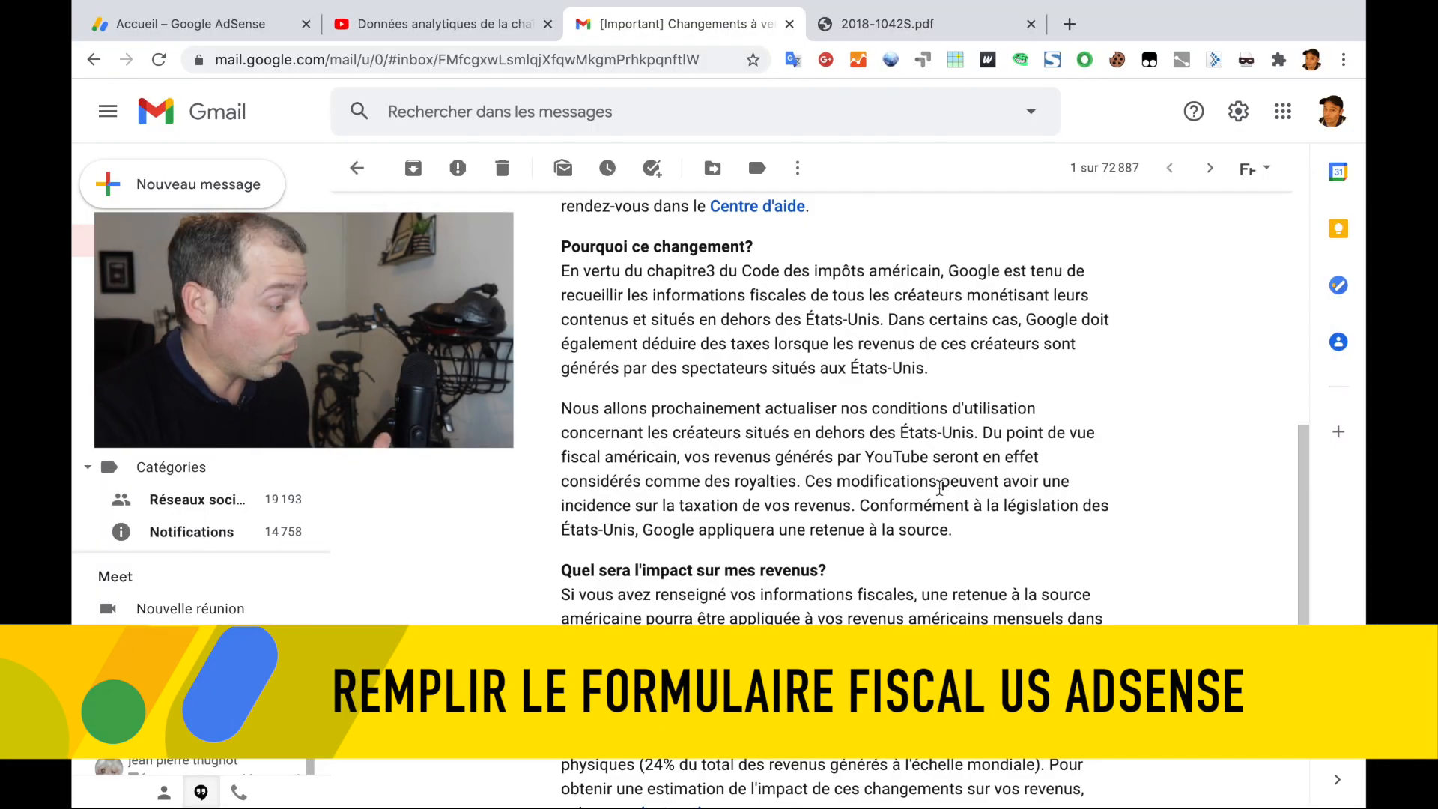
pyautogui.scroll(-5, 940, 487)
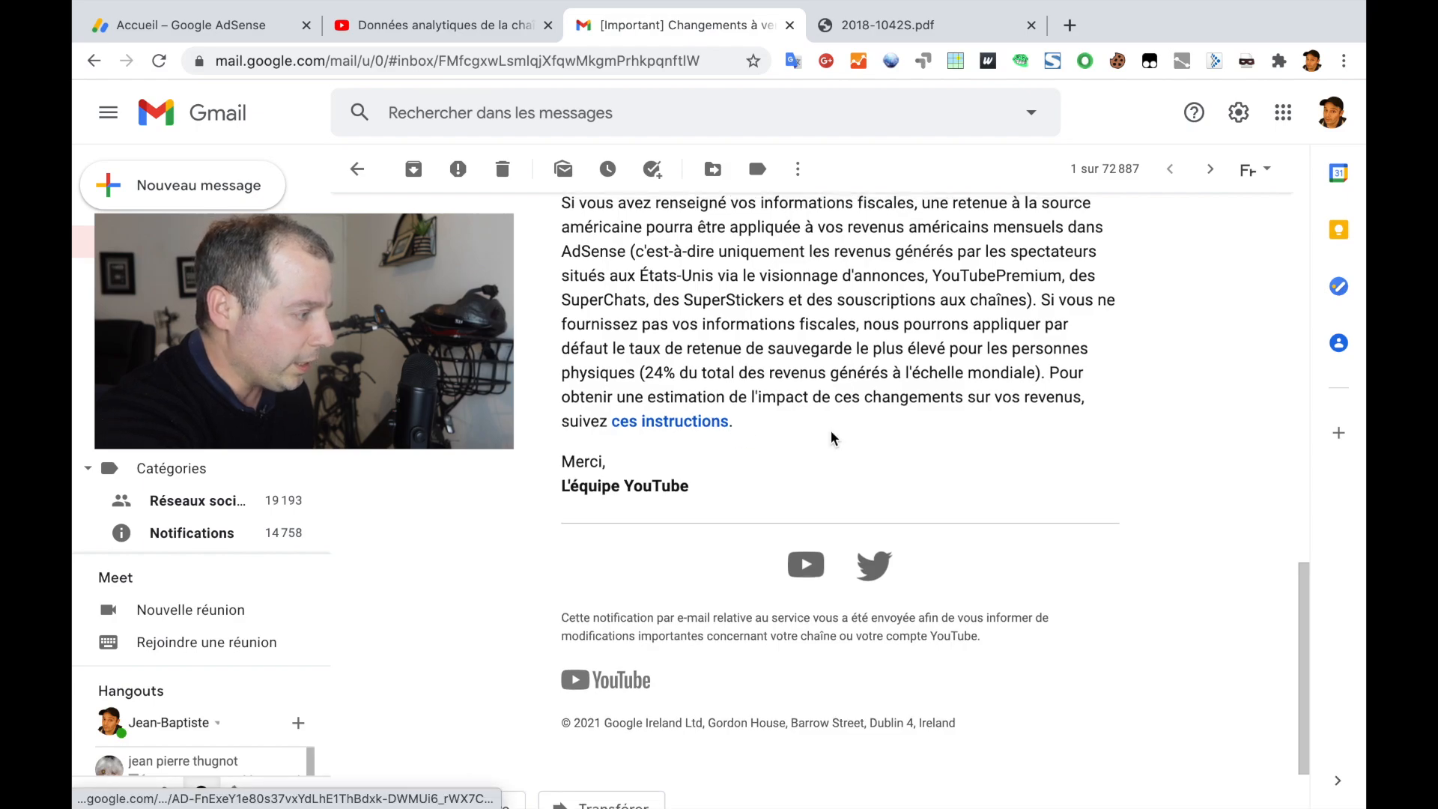
pyautogui.scroll(10, 711, 427)
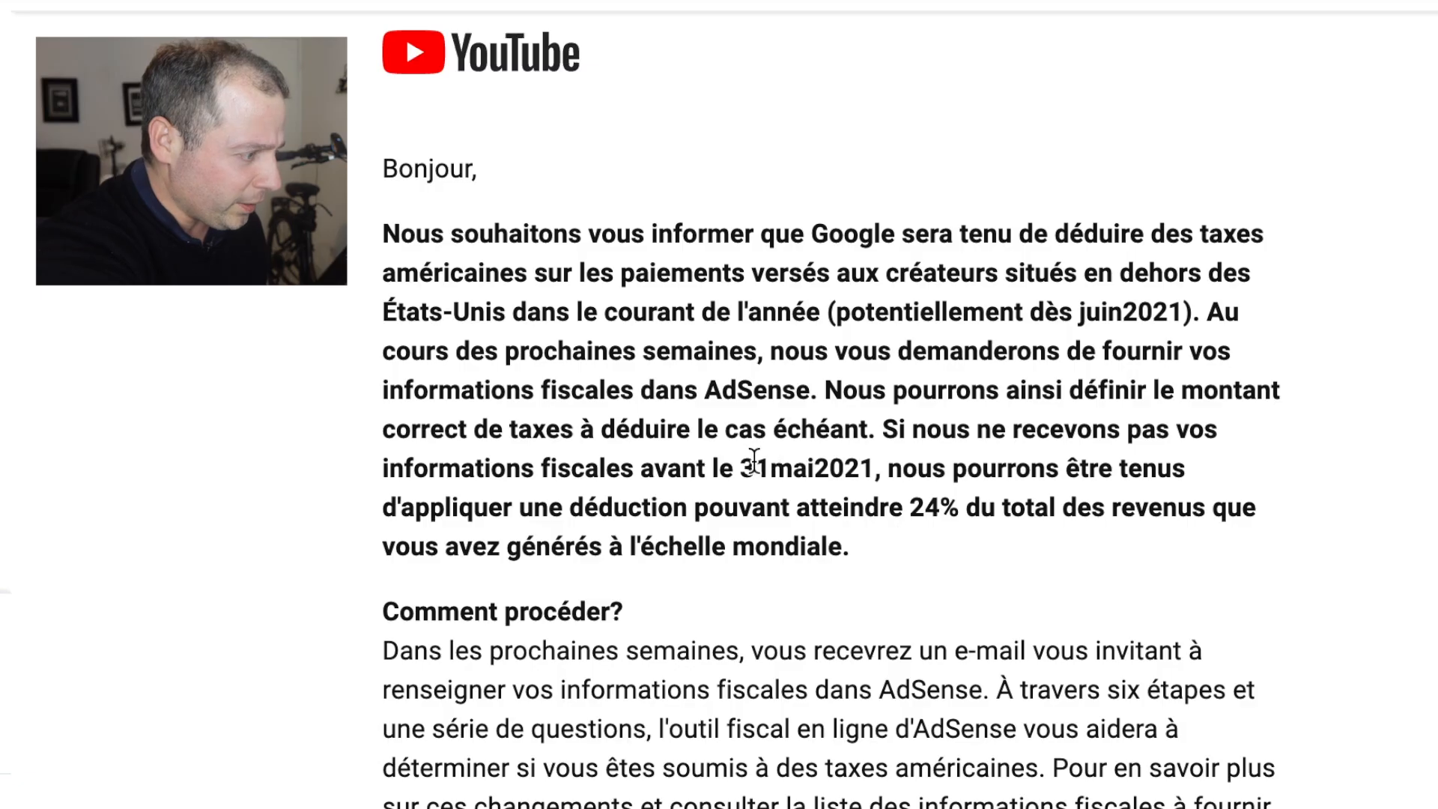
pyautogui.moveTo(754, 460); pyautogui.dragTo(902, 472)
pyautogui.click(757, 514)
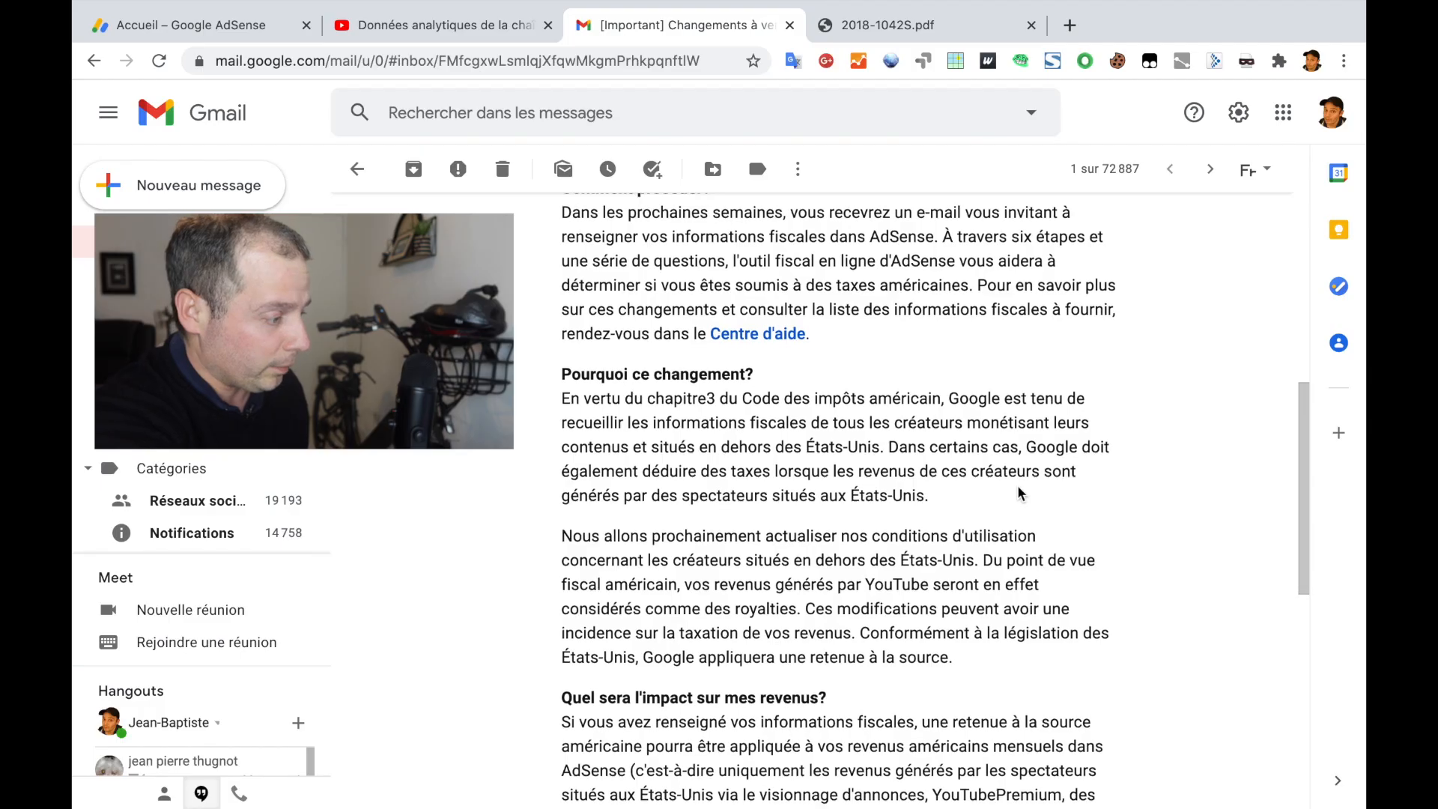
pyautogui.scroll(-8, 1018, 493)
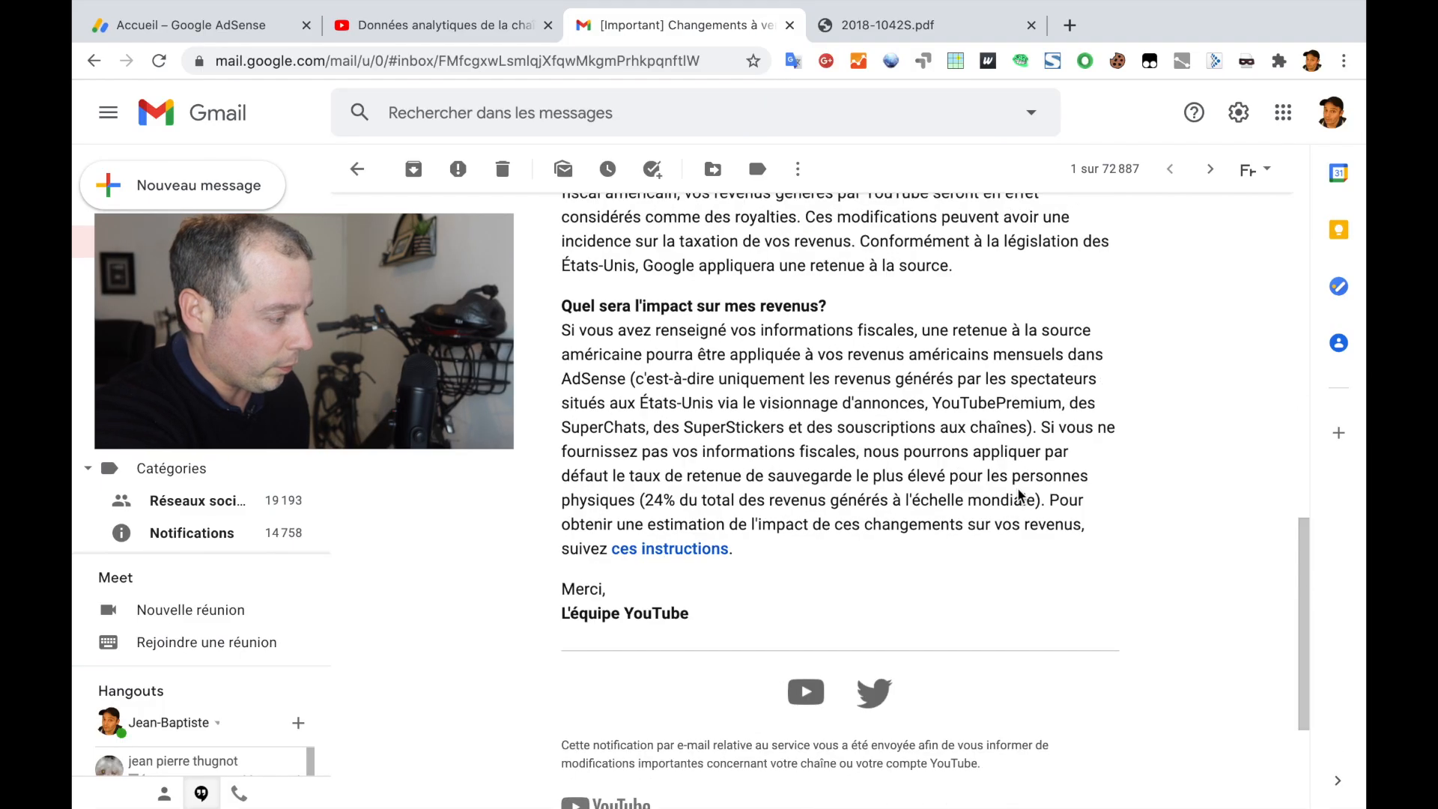
pyautogui.scroll(1, 1017, 495)
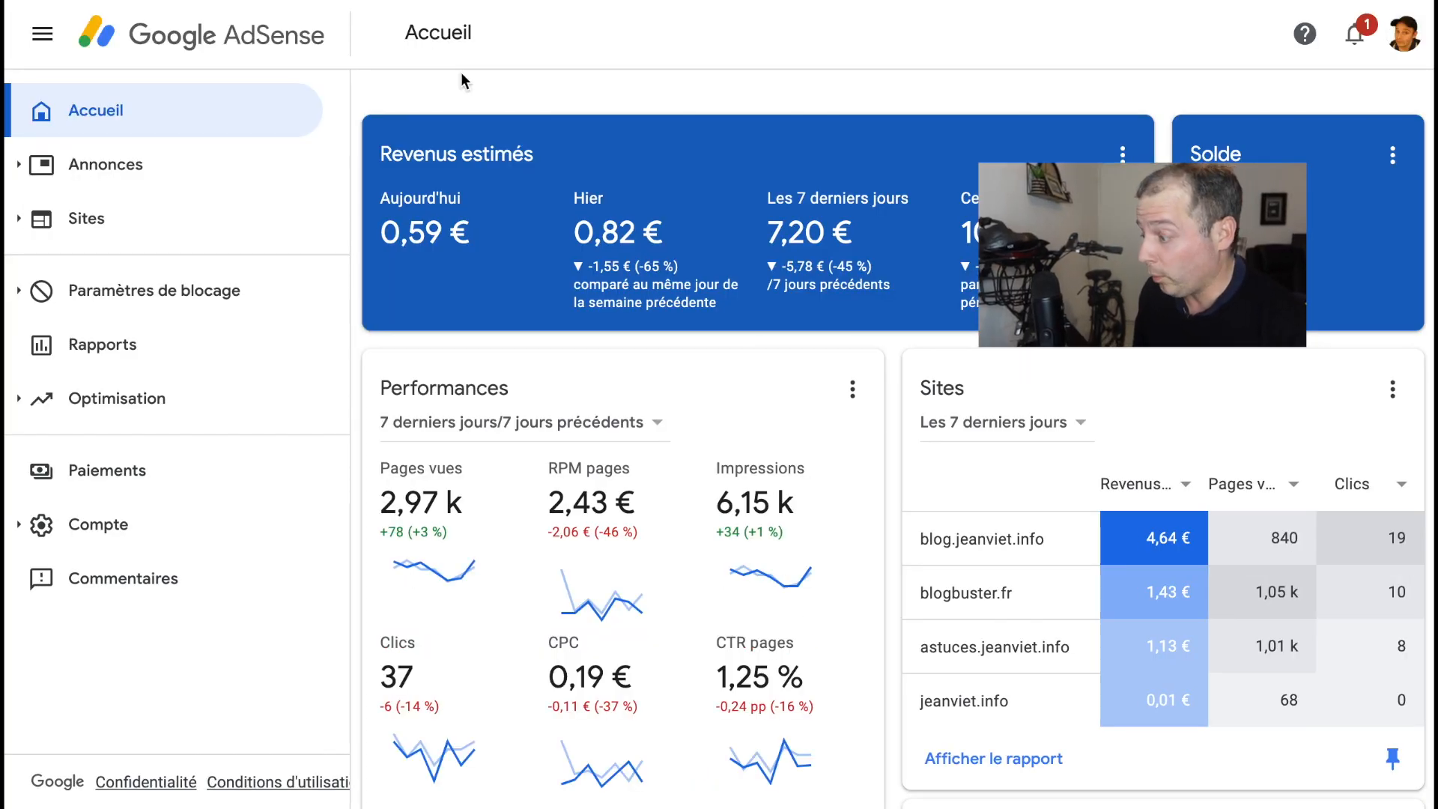
# Switch to Google AdSense and open the management page for the payment settings
pyautogui.scroll(-9, 798, 331)
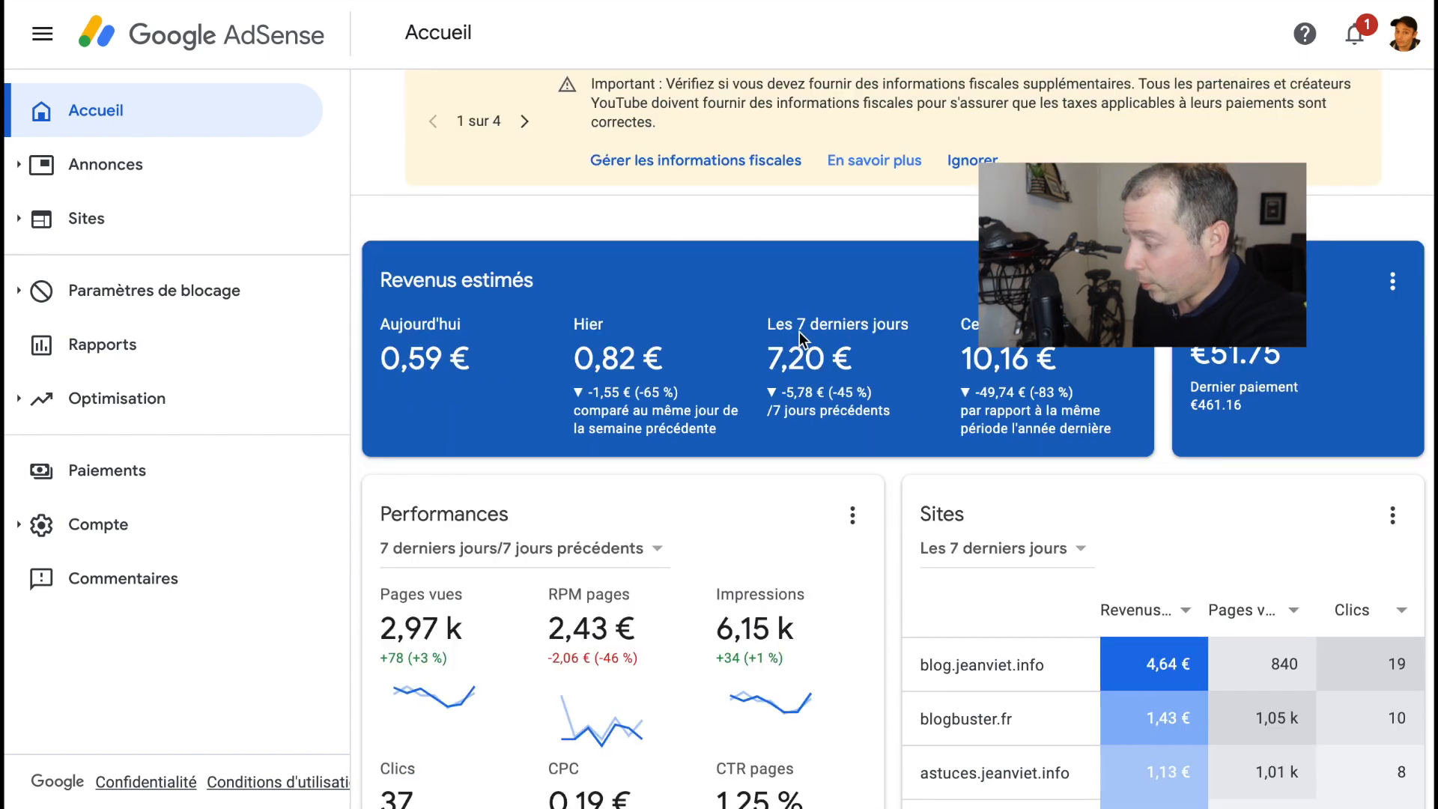
pyautogui.scroll(-3, 800, 341)
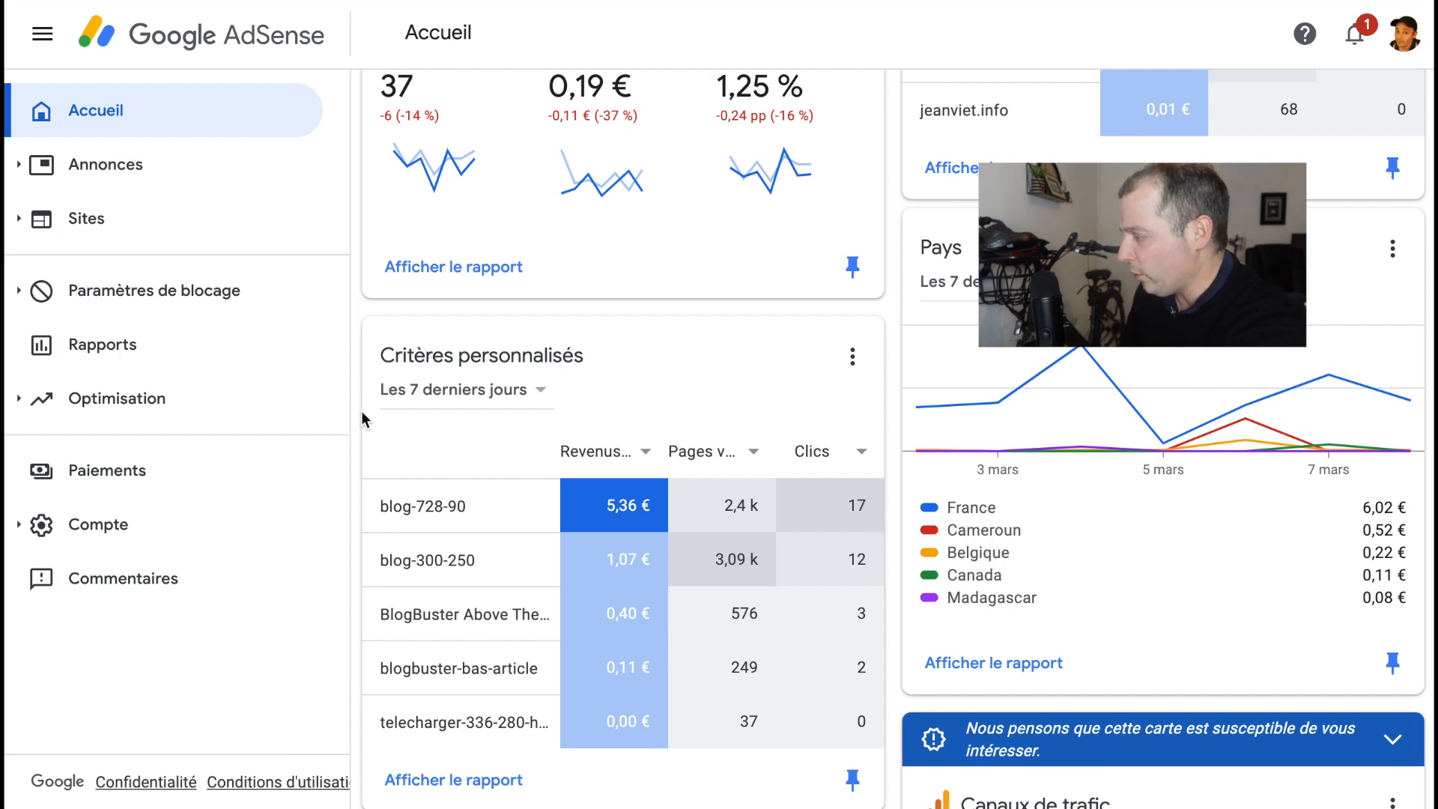
pyautogui.click(144, 476)
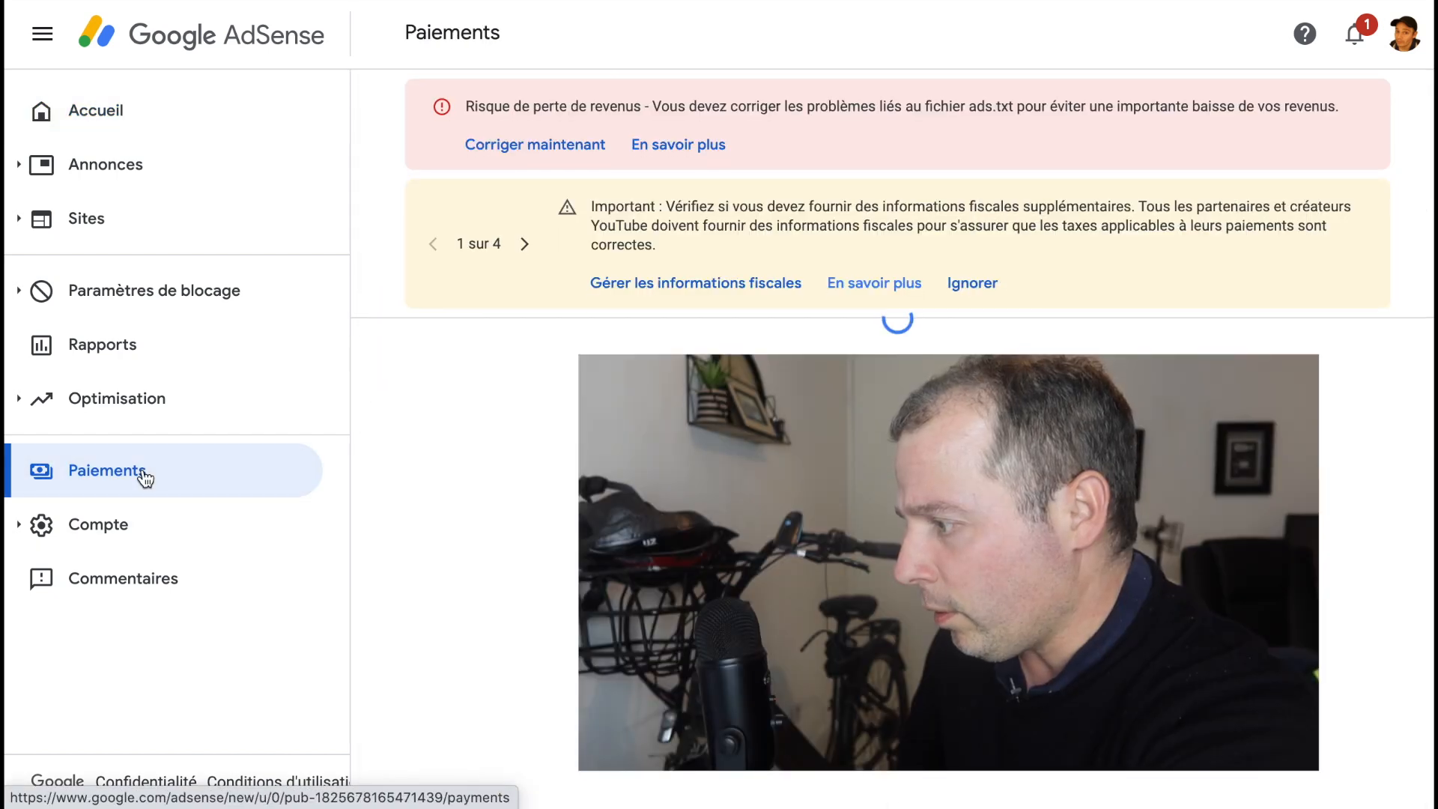
pyautogui.scroll(-5, 594, 292)
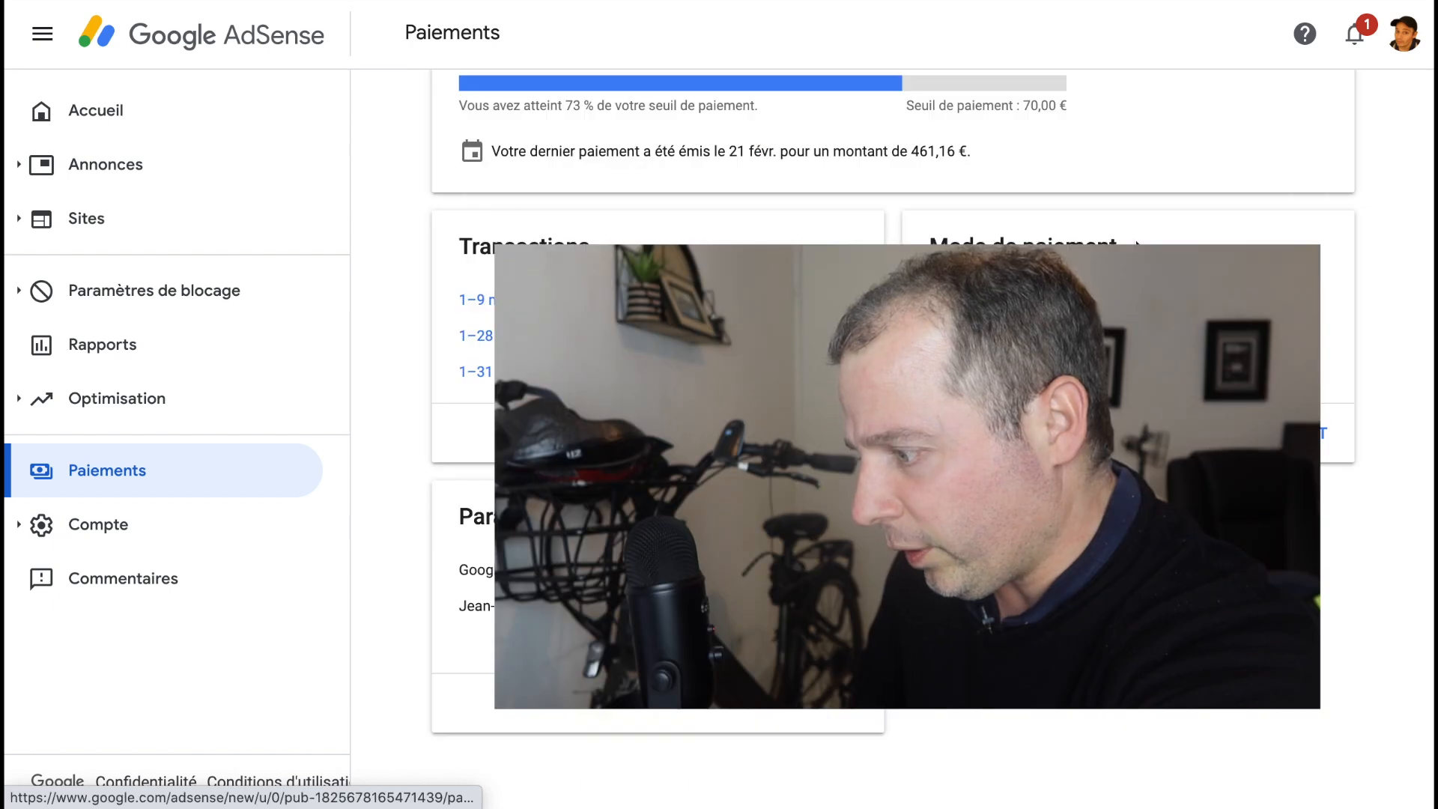
pyautogui.scroll(4, 594, 292)
pyautogui.scroll(-5, 808, 697)
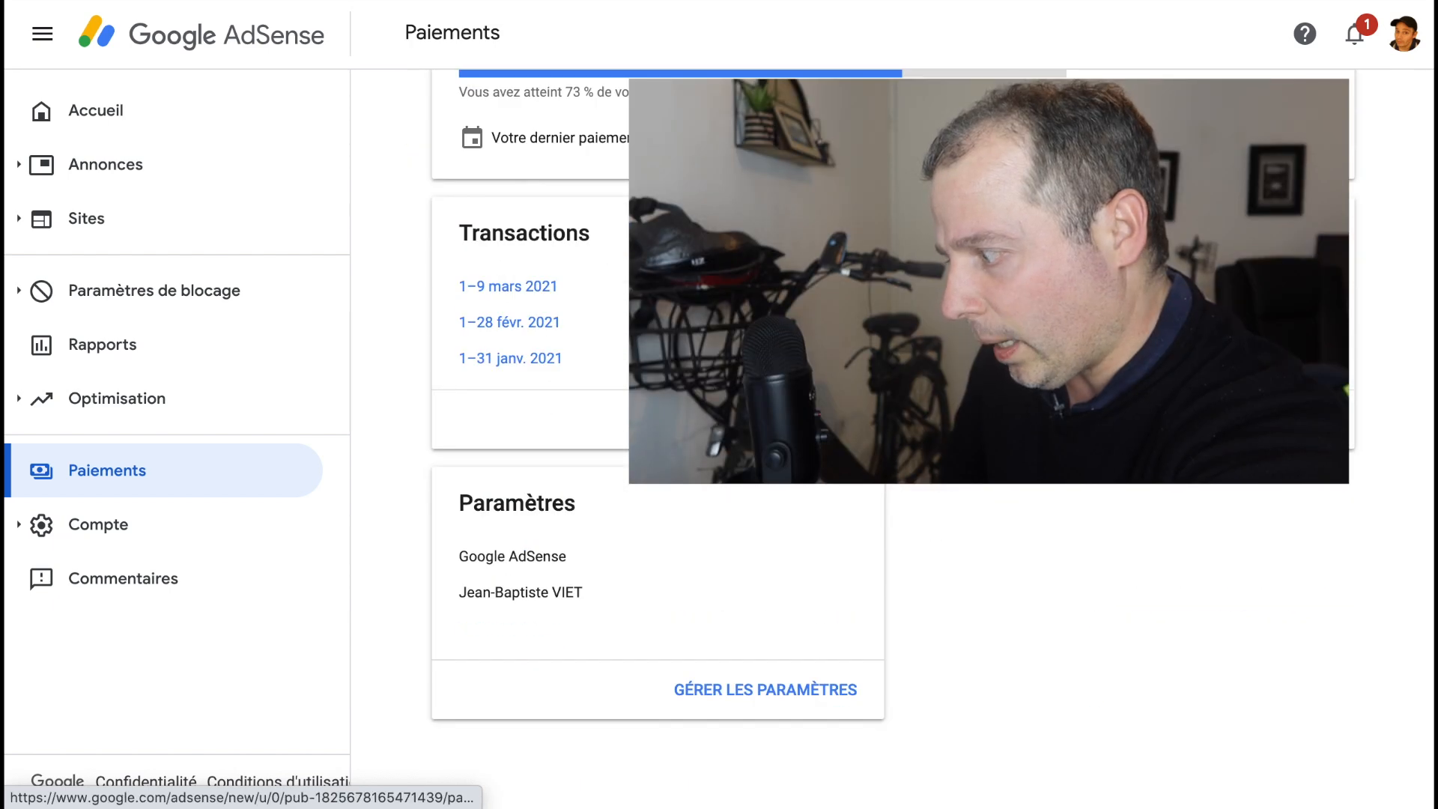
pyautogui.click(809, 691)
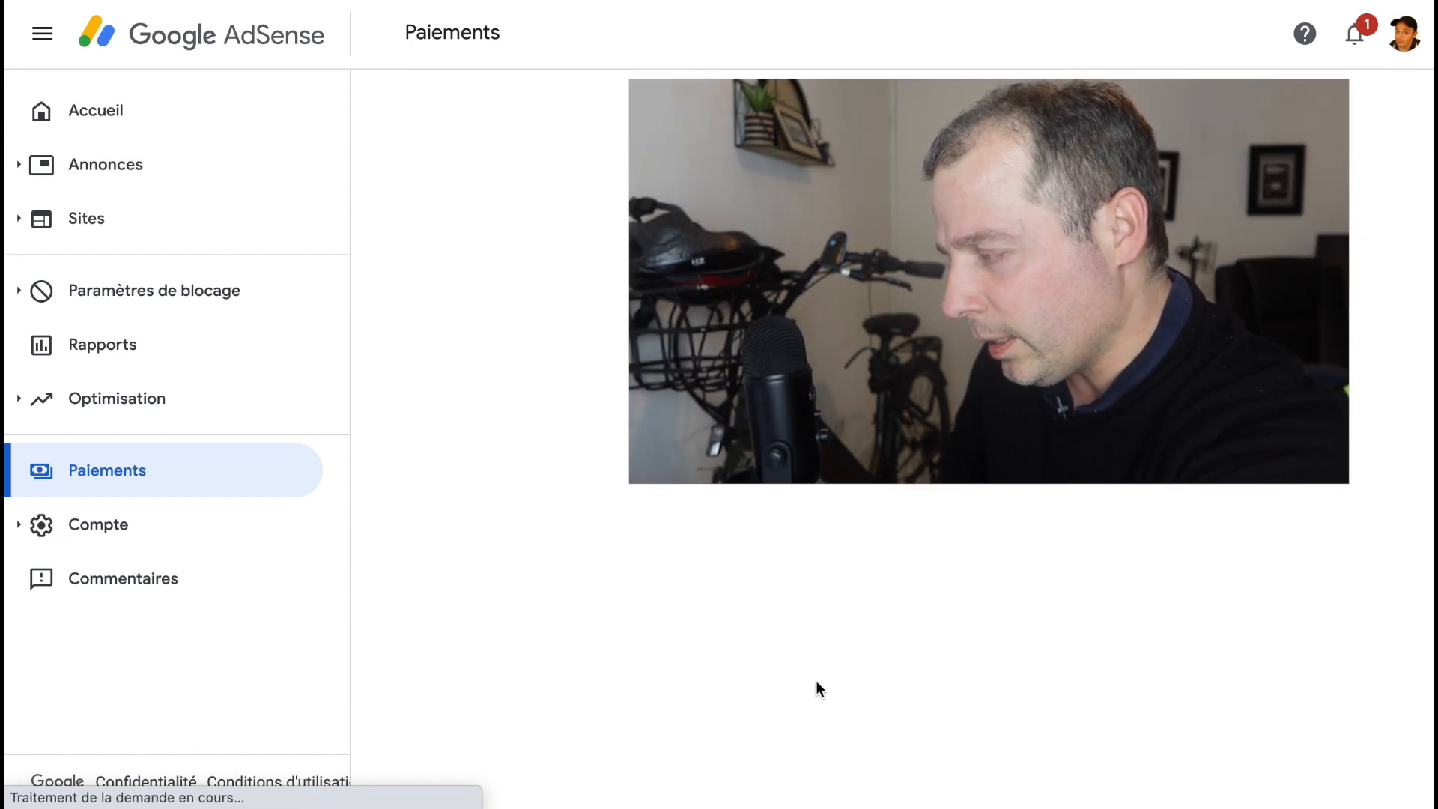
# Start adding United States tax information from the payment settings and confirm the identity check with the account password
pyautogui.scroll(-3, 934, 494)
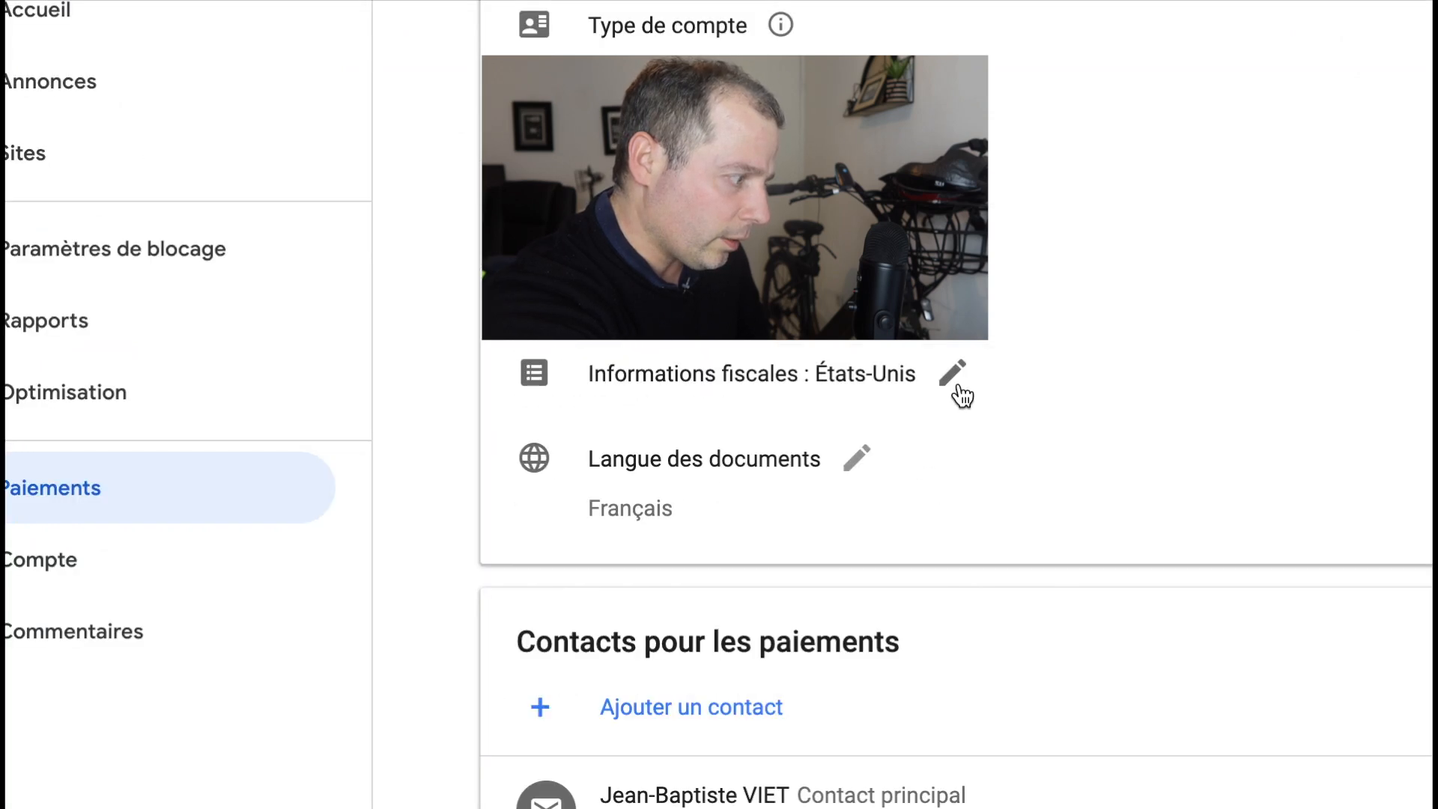
pyautogui.click(960, 387)
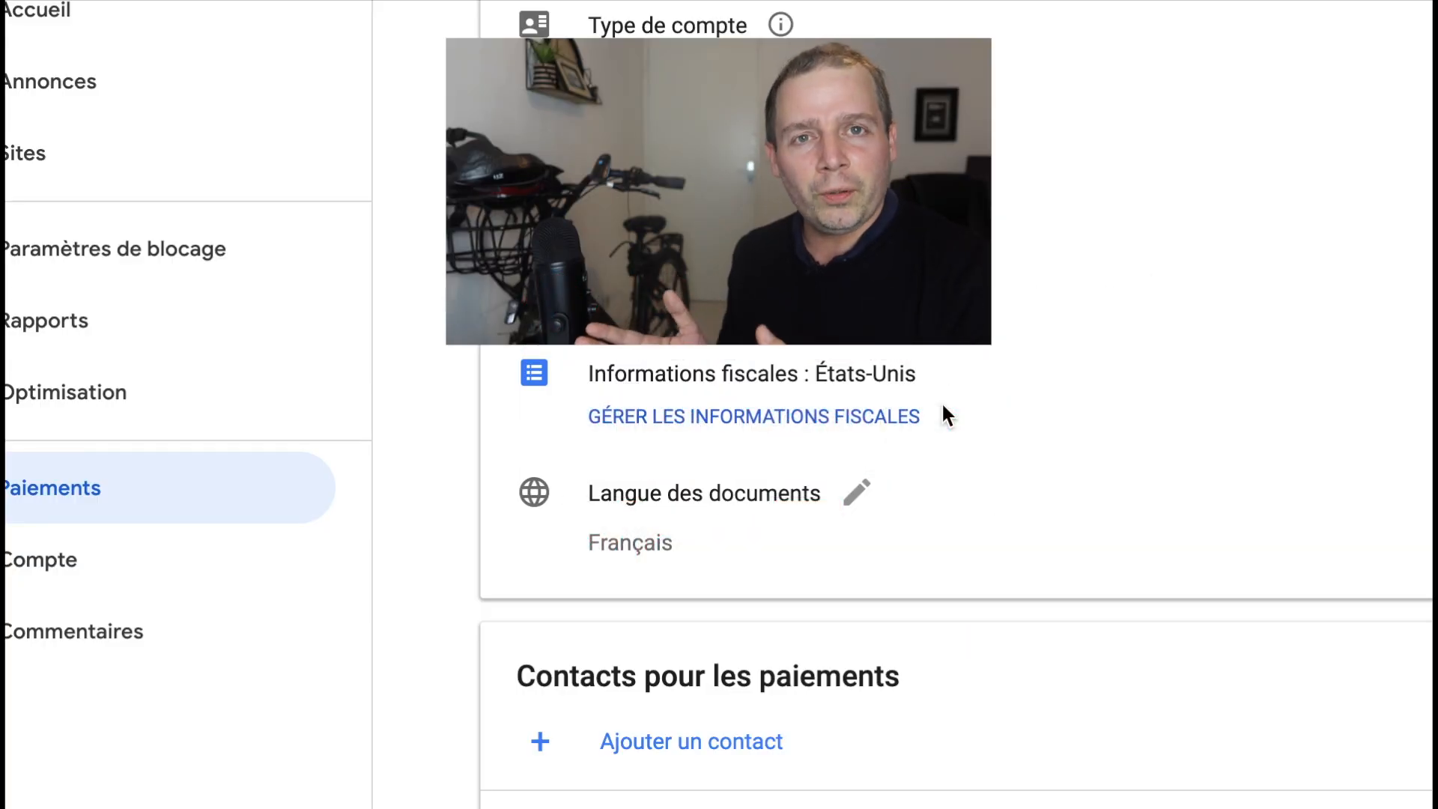
pyautogui.click(793, 420)
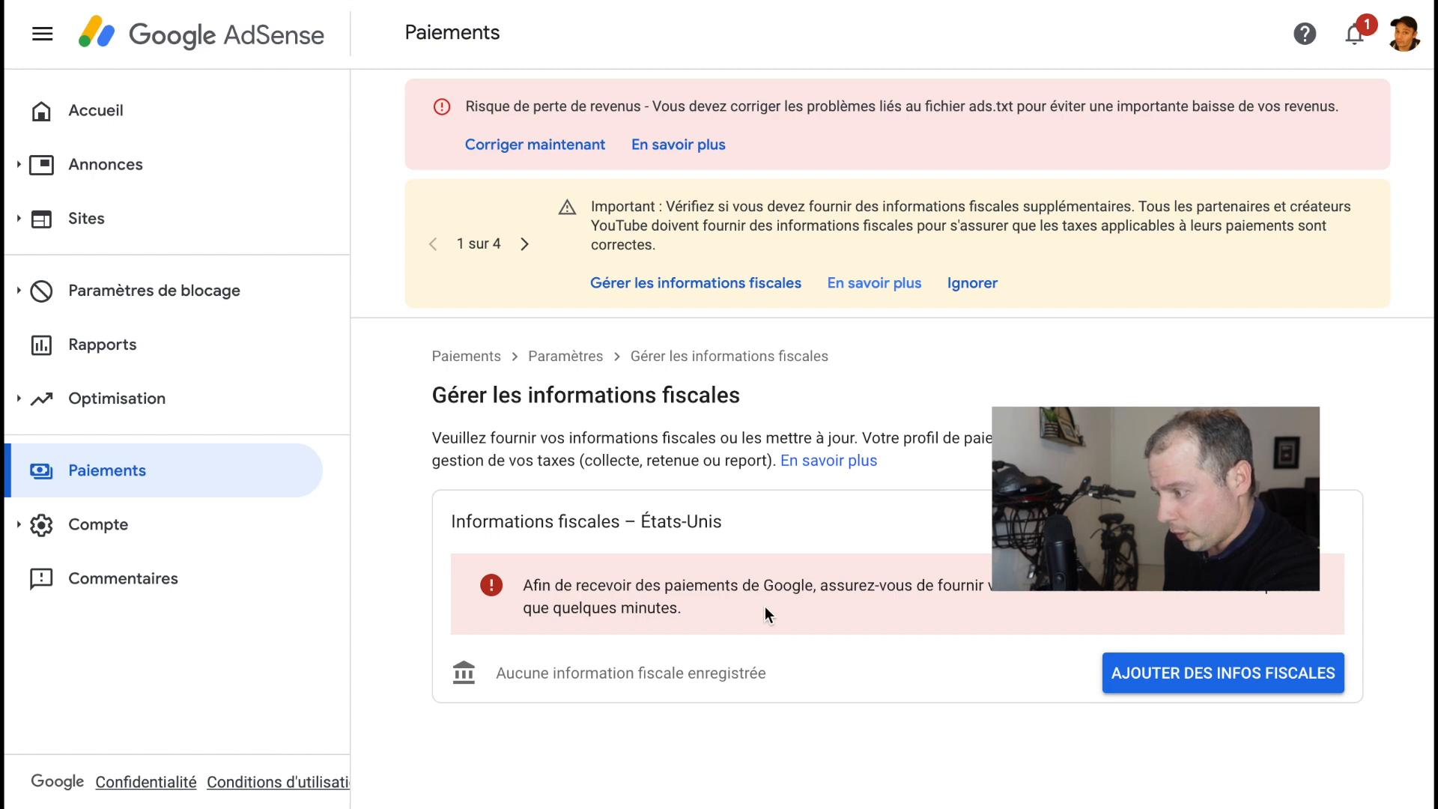
pyautogui.click(1197, 683)
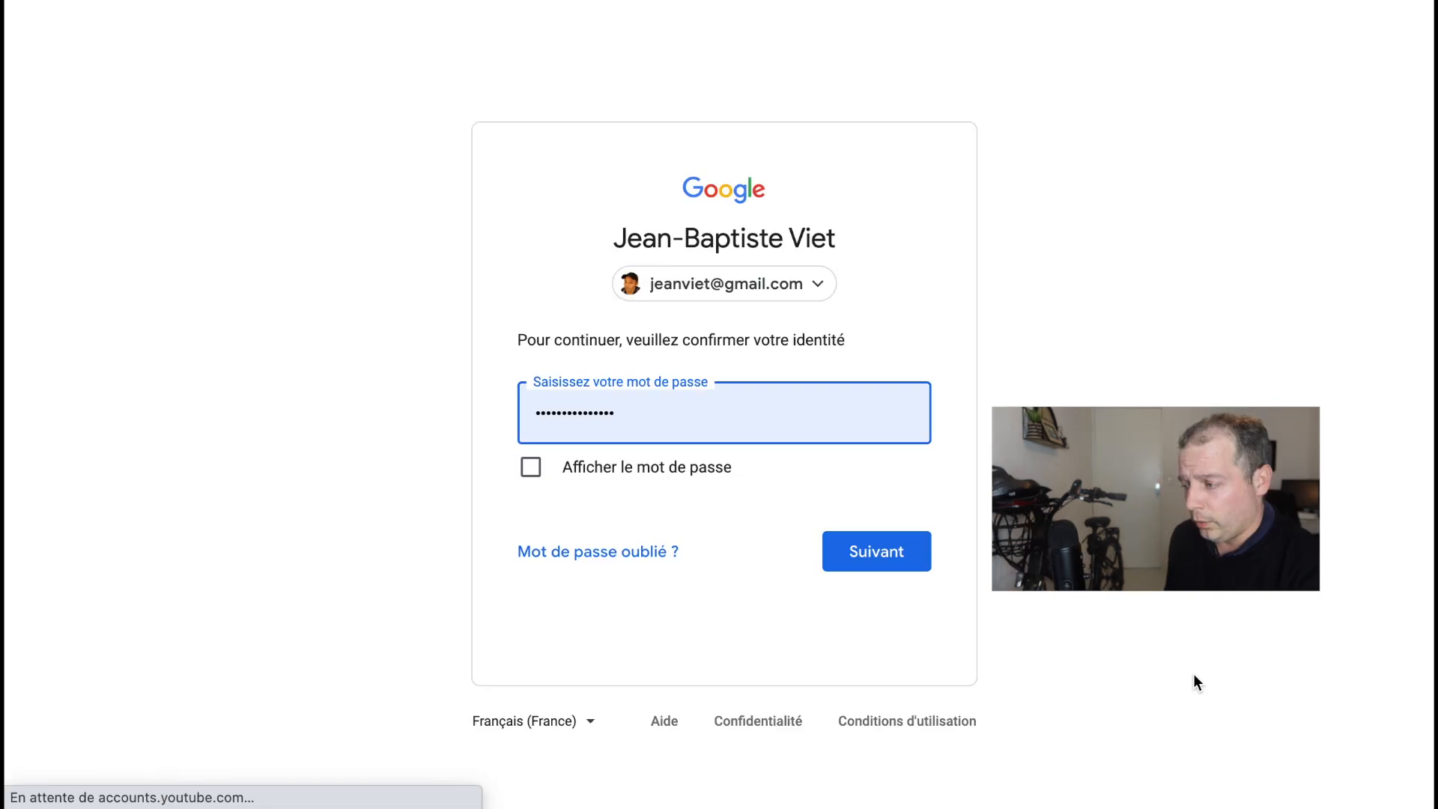
pyautogui.click(915, 556)
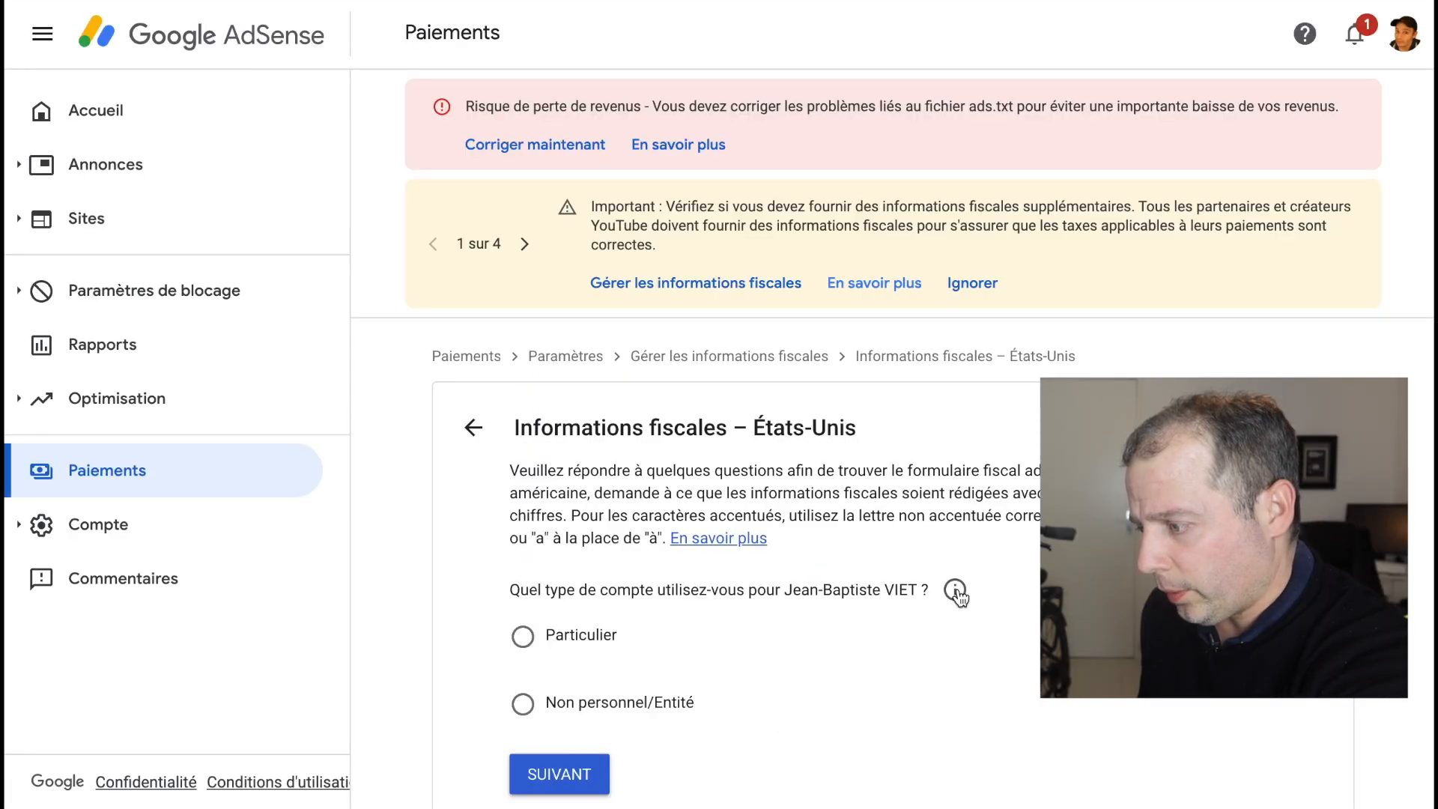
# Read the explanation of the account types, choose Particulier and continue
pyautogui.click(956, 591)
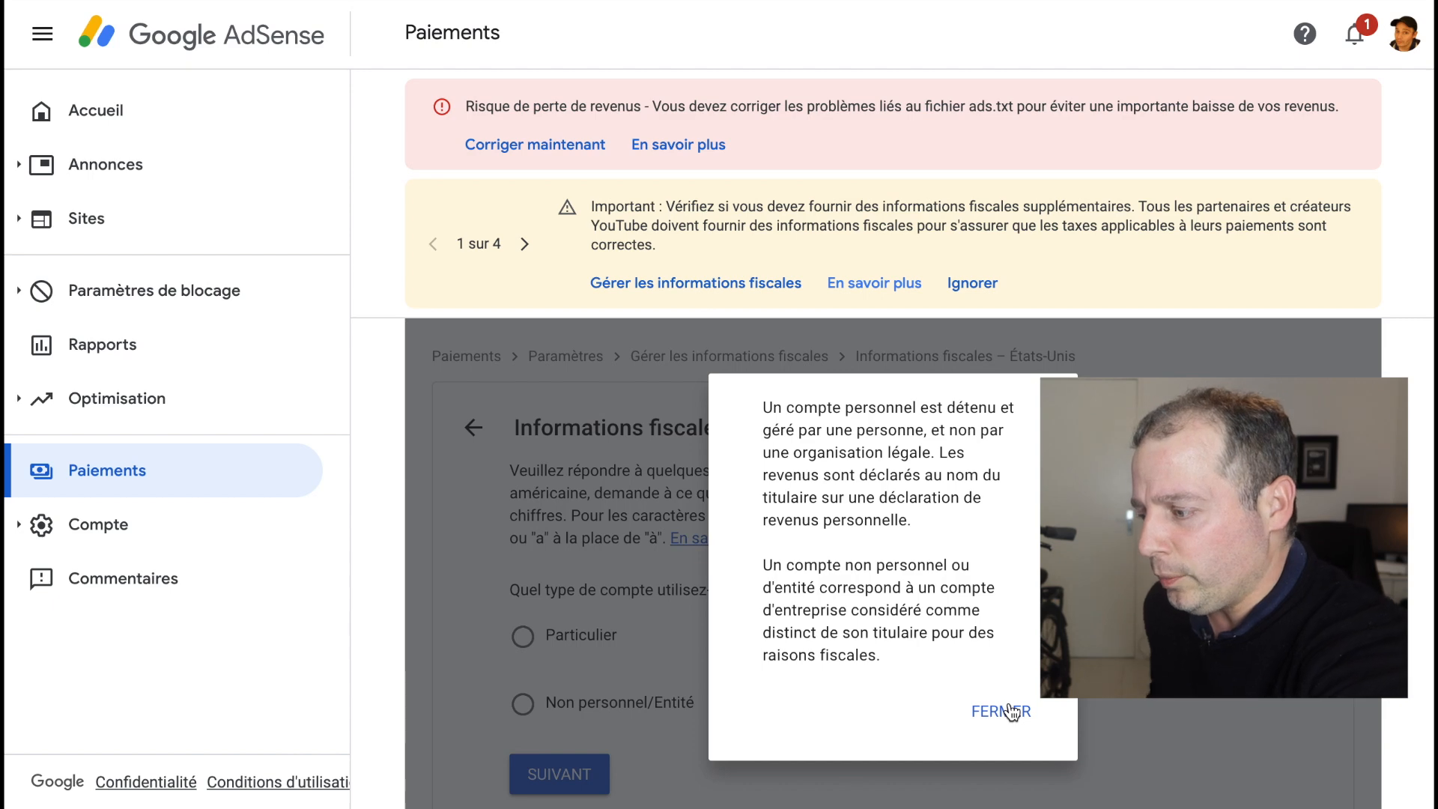
pyautogui.click(1011, 712)
pyautogui.click(523, 640)
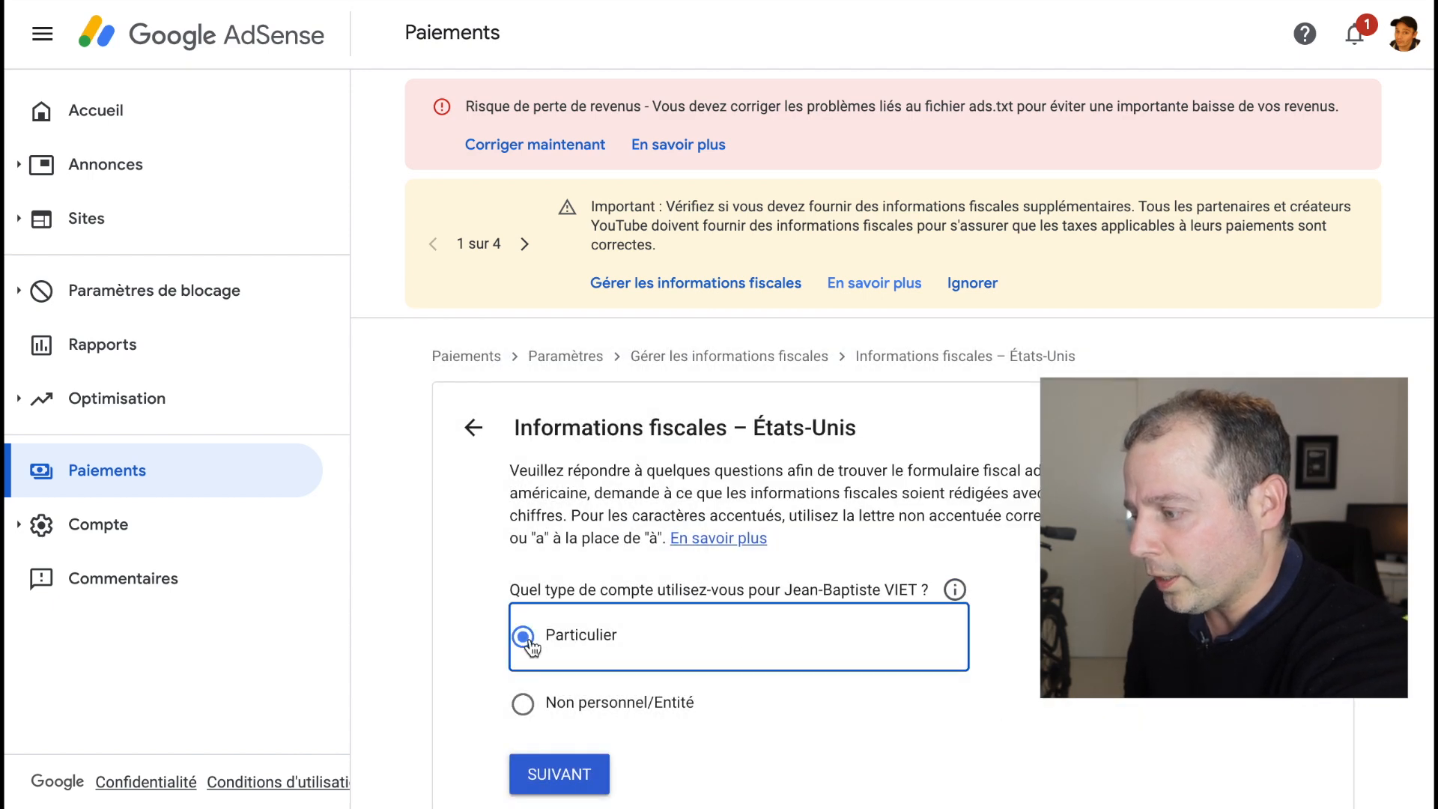
pyautogui.scroll(-1, 785, 569)
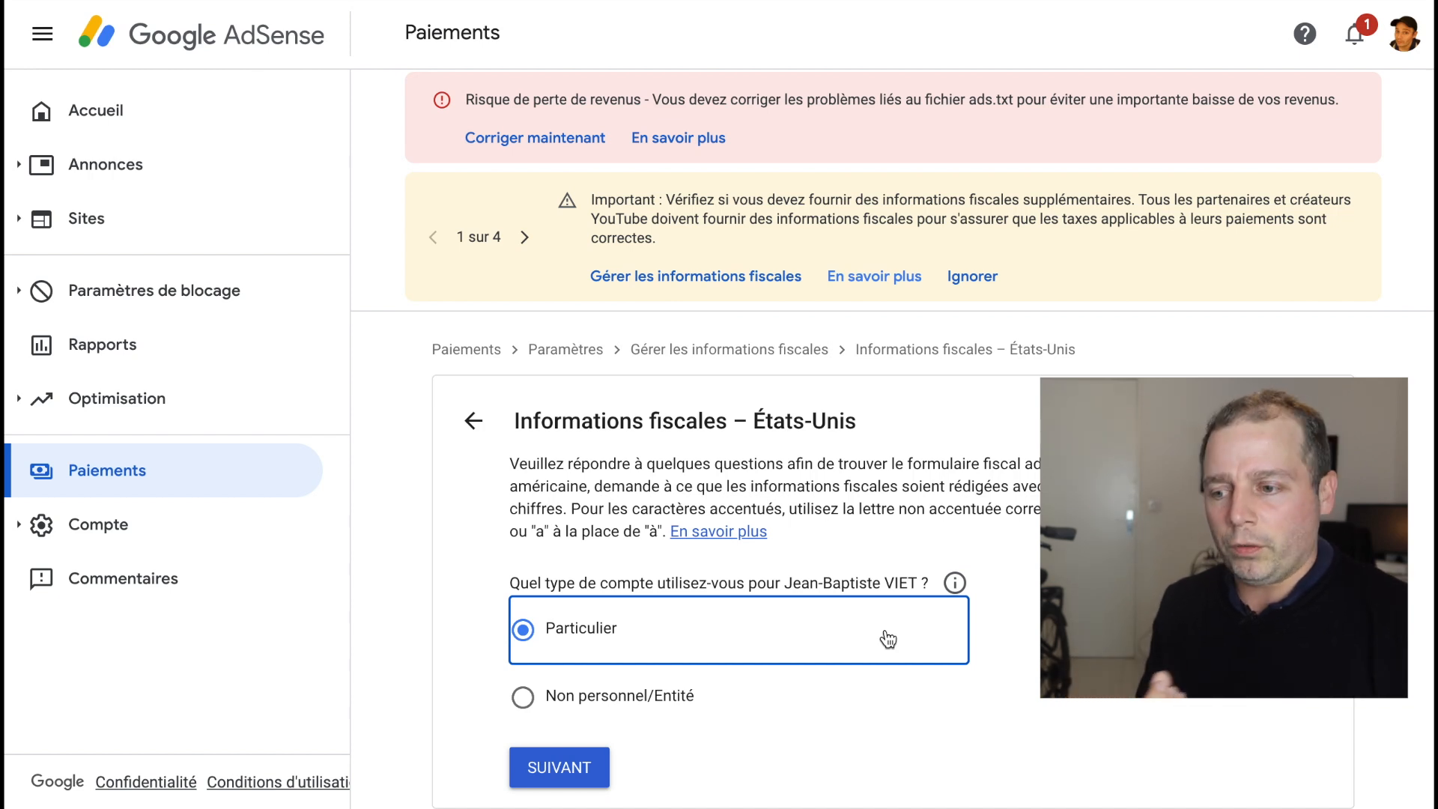
pyautogui.click(585, 764)
# Answer Non to being a citizen or resident of the United States and continue
pyautogui.scroll(-2, 936, 630)
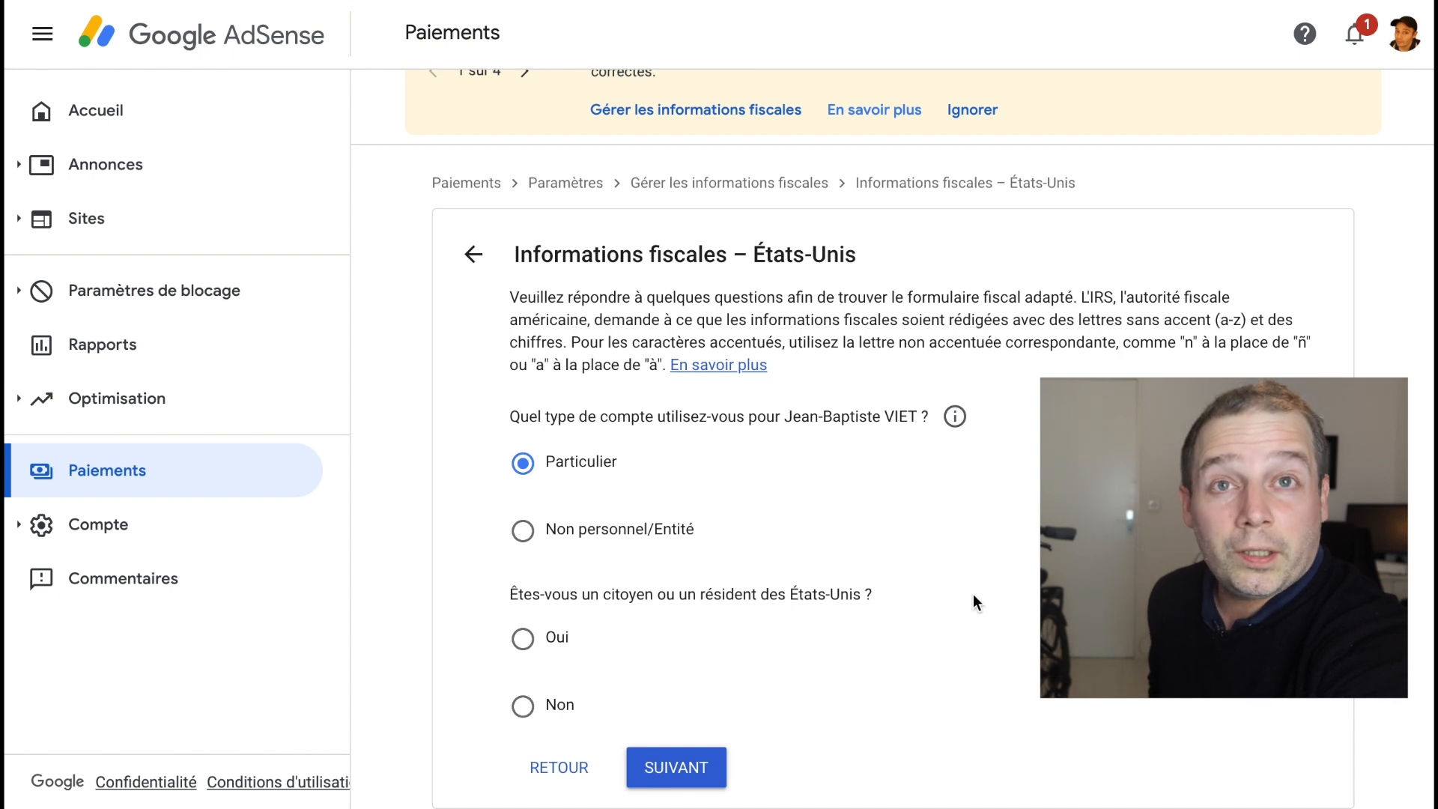
pyautogui.click(524, 705)
pyautogui.click(680, 764)
# Choose W-8BEN as the W-8 tax form and start filling it in
pyautogui.scroll(-3, 924, 632)
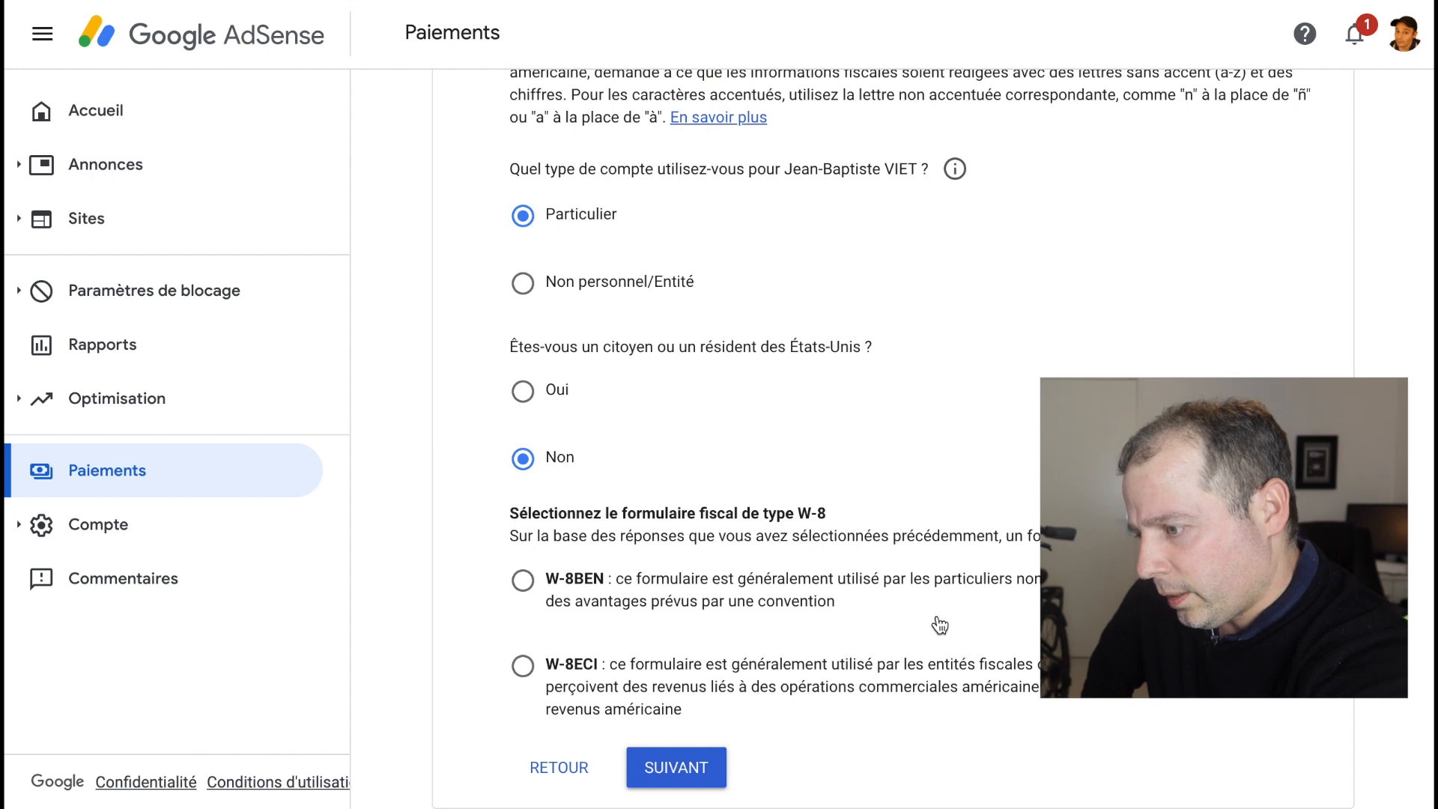
pyautogui.click(524, 581)
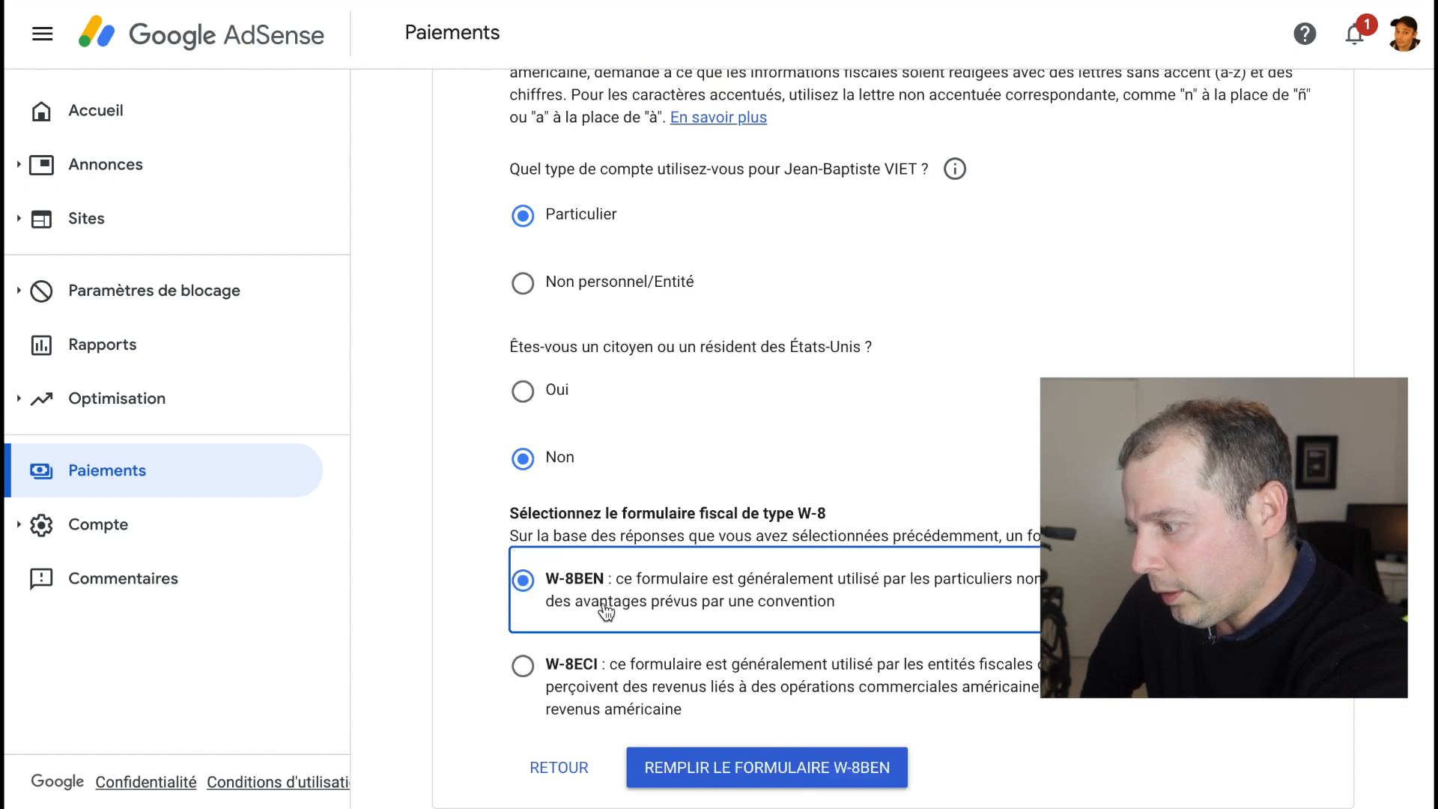
pyautogui.click(800, 758)
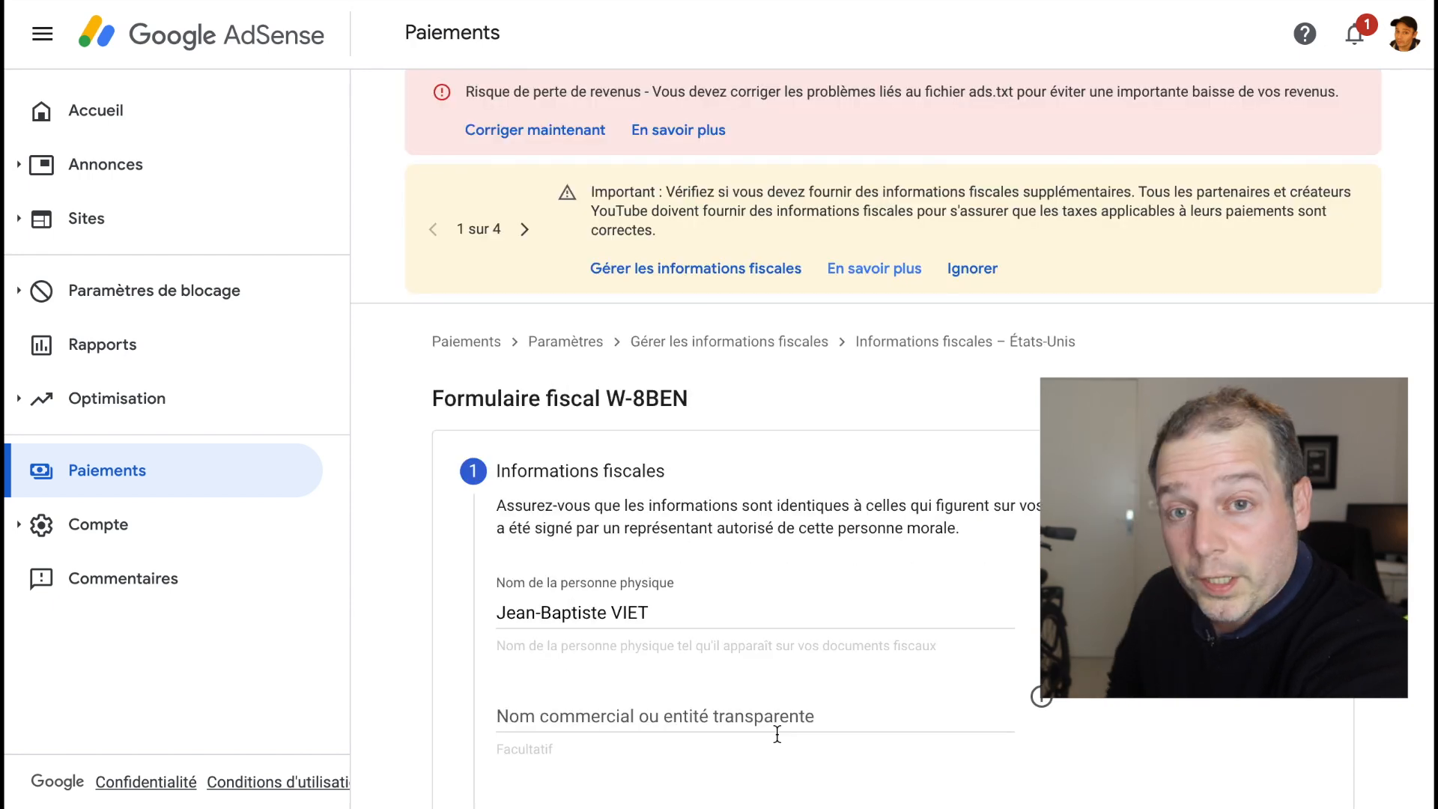
# Set the country of citizenship to France in the tax information section
pyautogui.scroll(-1, 775, 734)
pyautogui.scroll(-1, 773, 732)
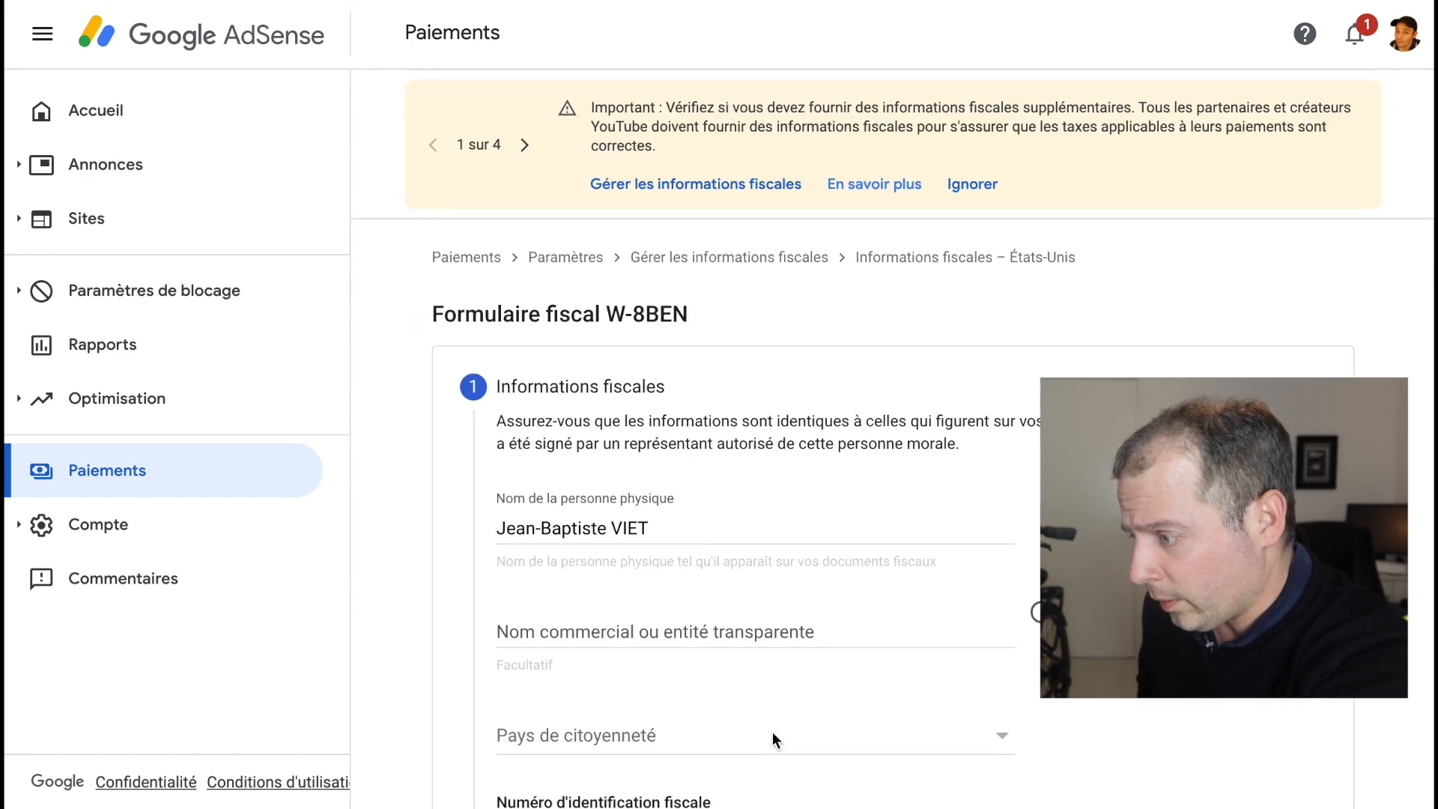
pyautogui.scroll(-5, 773, 734)
pyautogui.click(961, 385)
pyautogui.write('fr')
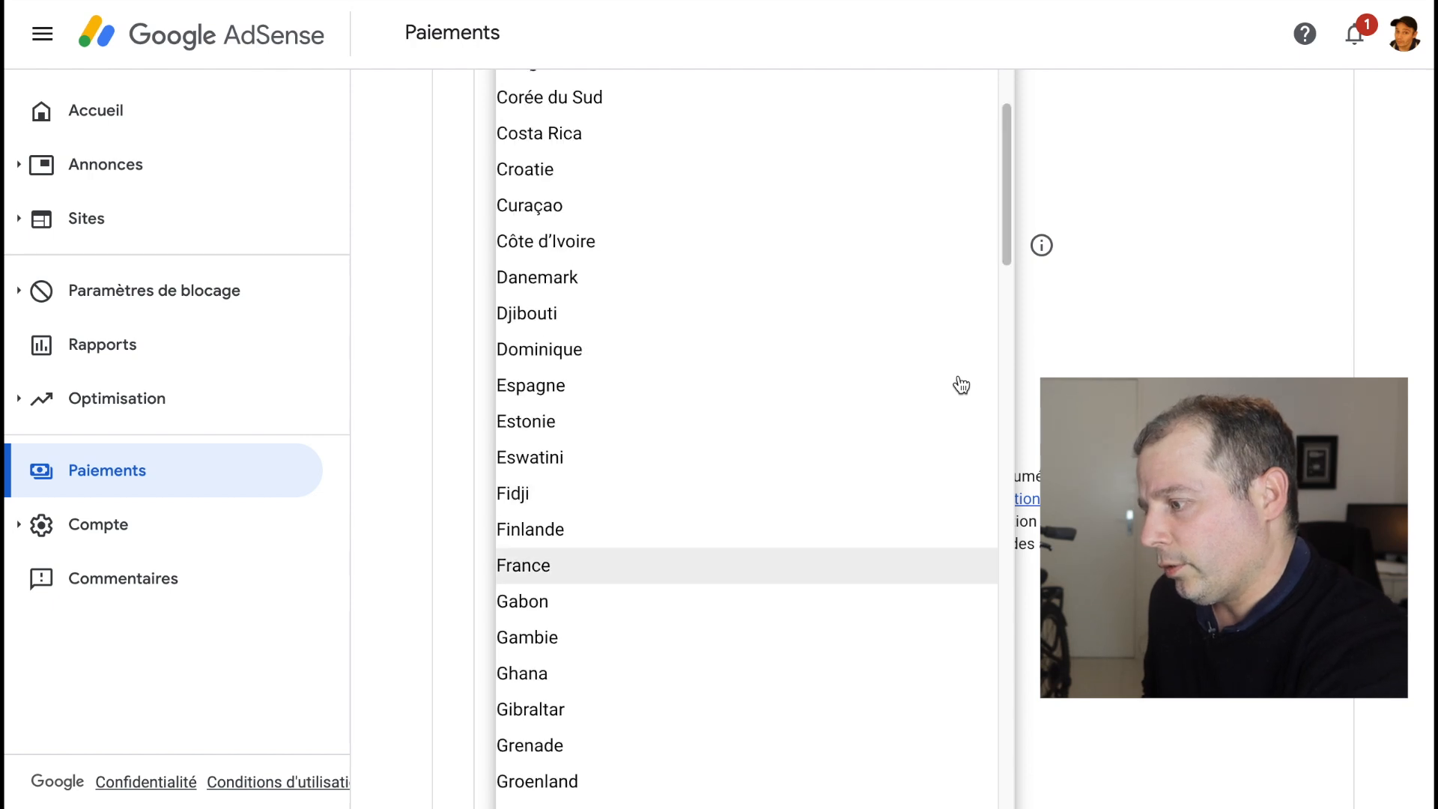
pyautogui.press('Return')
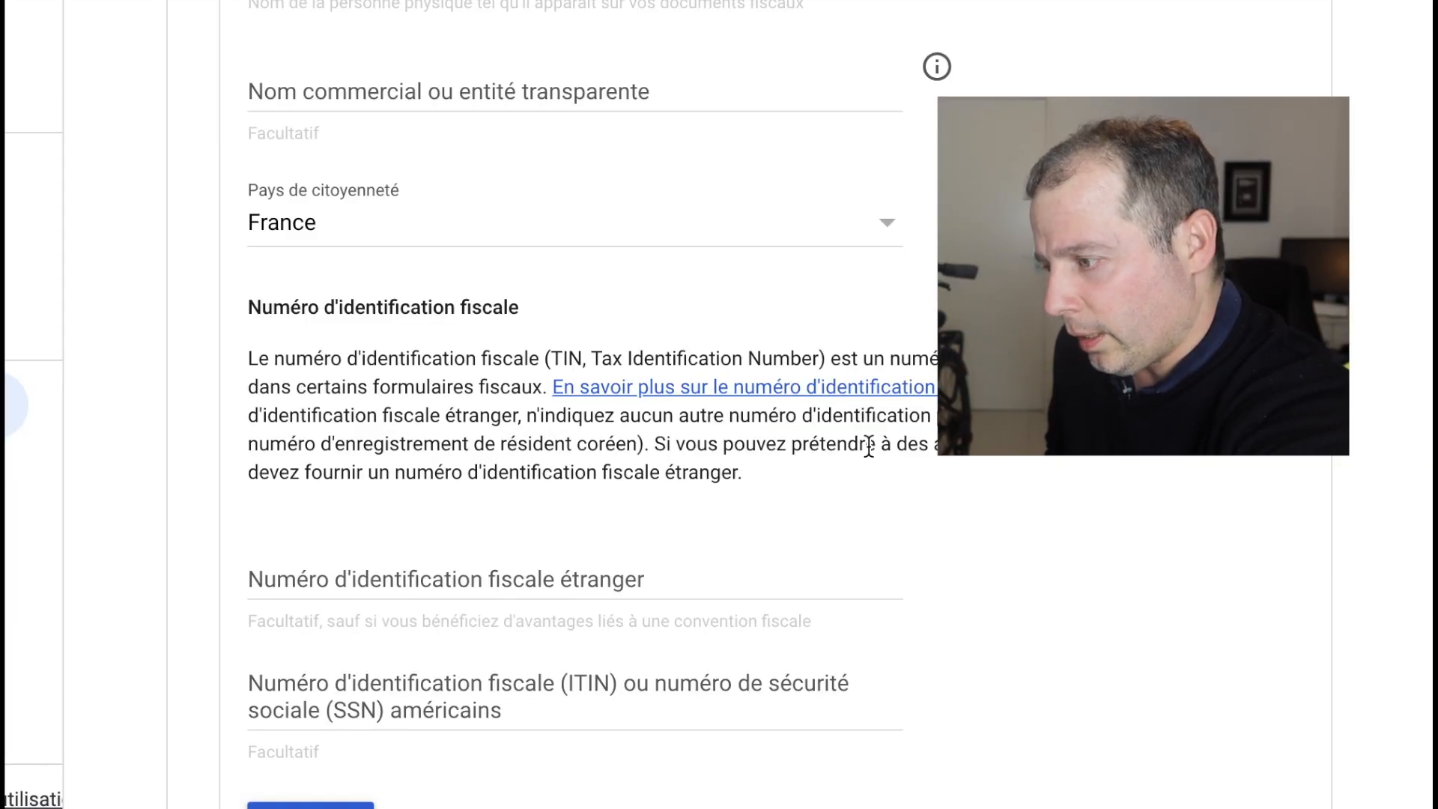
# Leave the foreign and US tax identification numbers blank and continue to the Adresse section
pyautogui.scroll(-1, 862, 429)
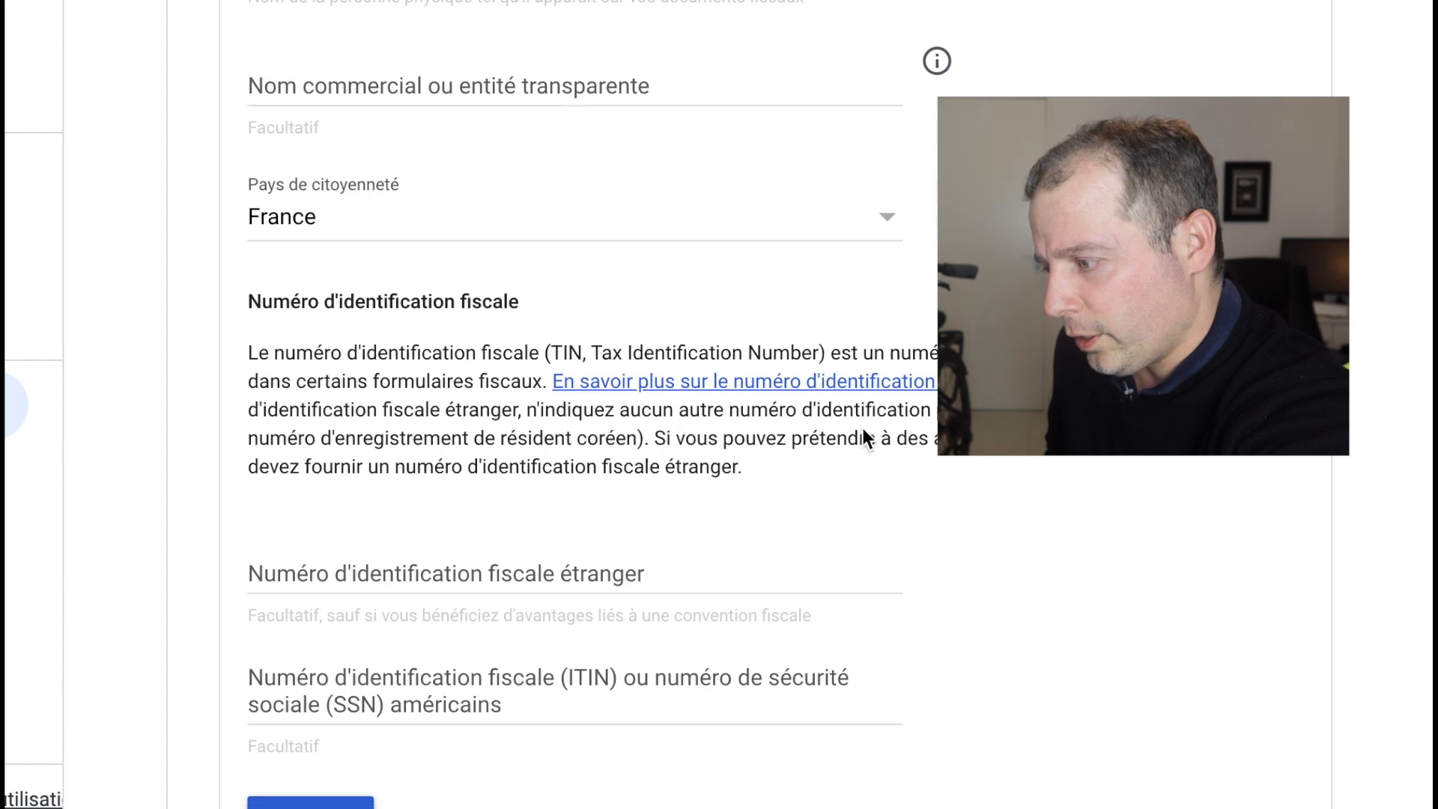
pyautogui.scroll(-1, 888, 485)
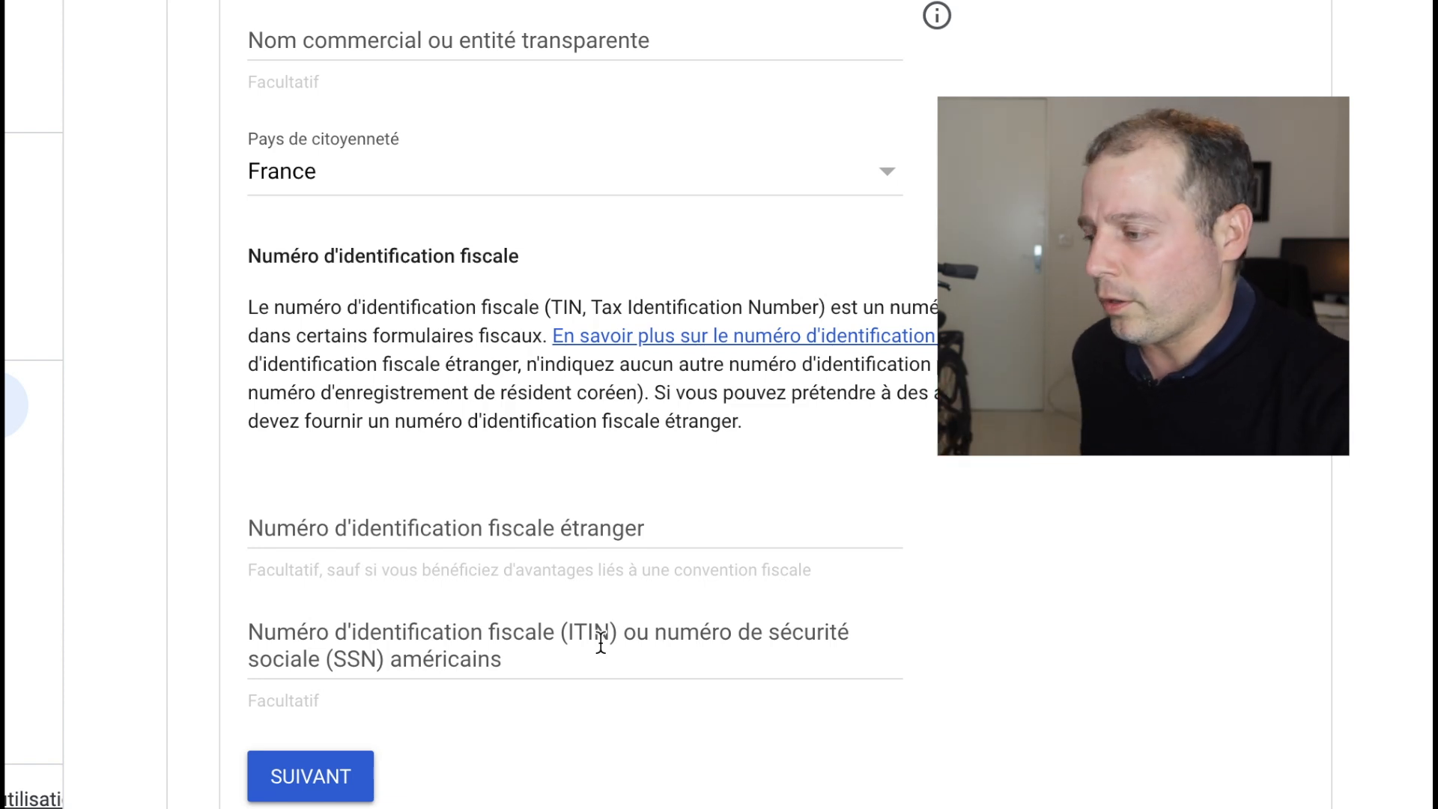
pyautogui.scroll(-2, 592, 600)
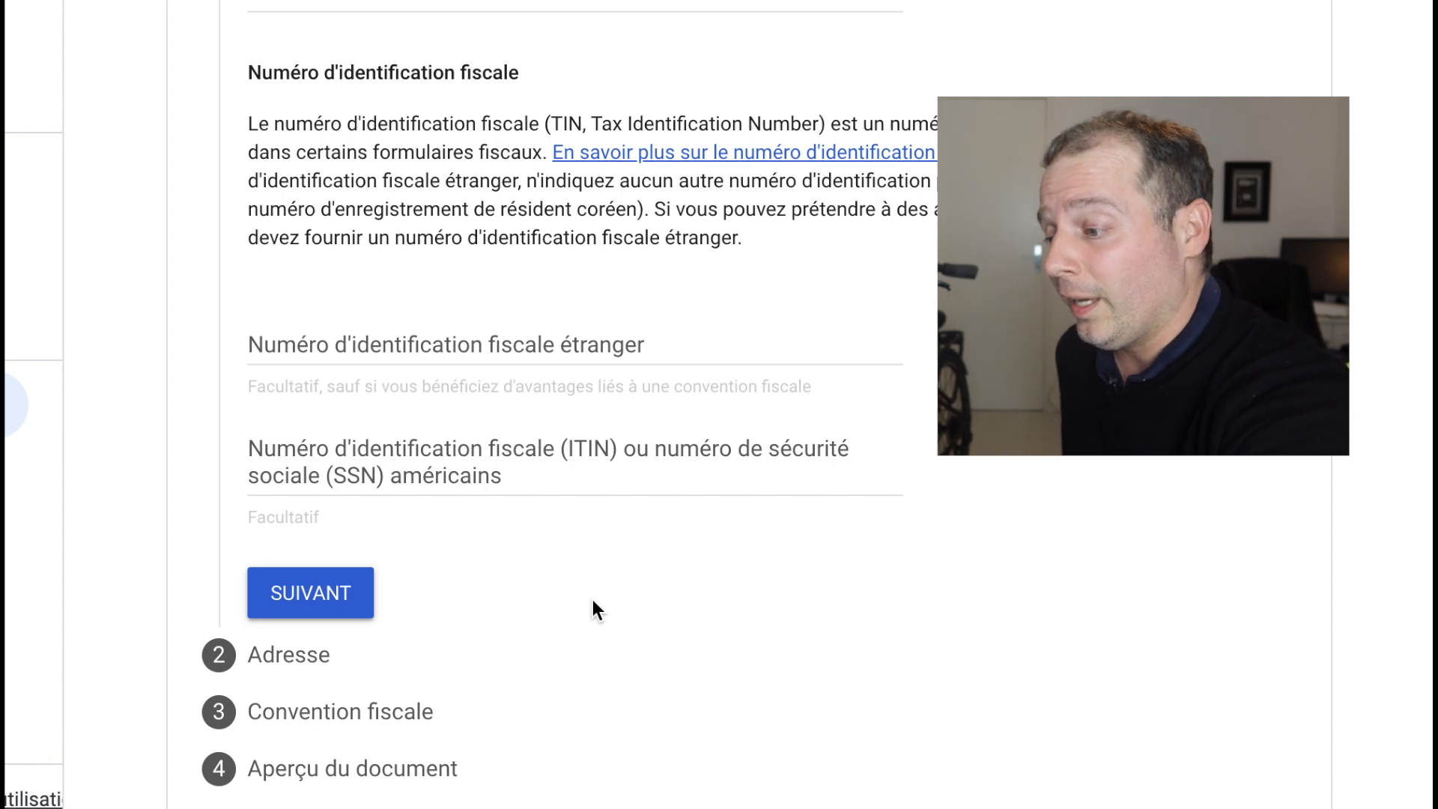
pyautogui.click(330, 593)
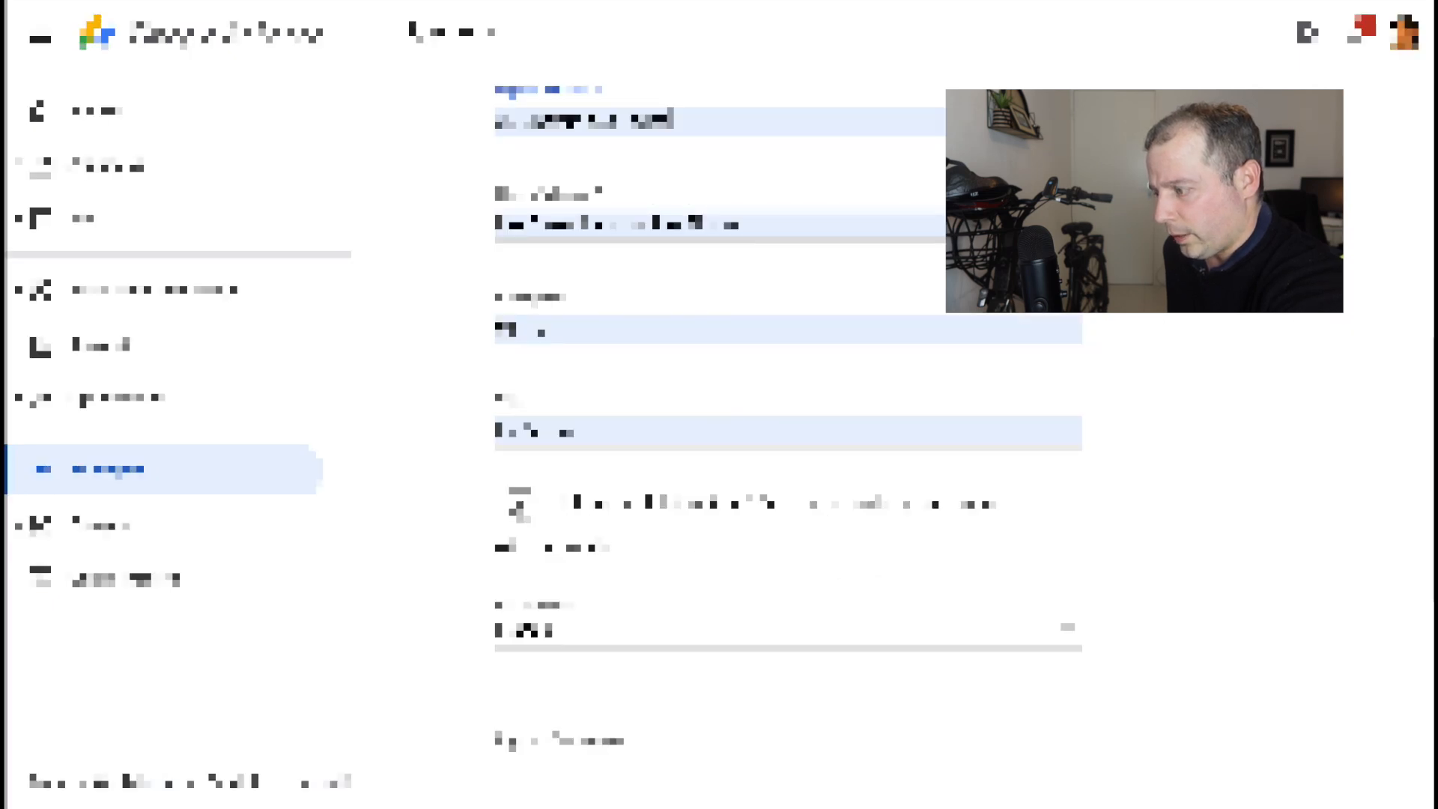
# Mark the mailing address as identical to the permanent address, then answer Non to a reduced treaty withholding rate and continue
pyautogui.click(515, 500)
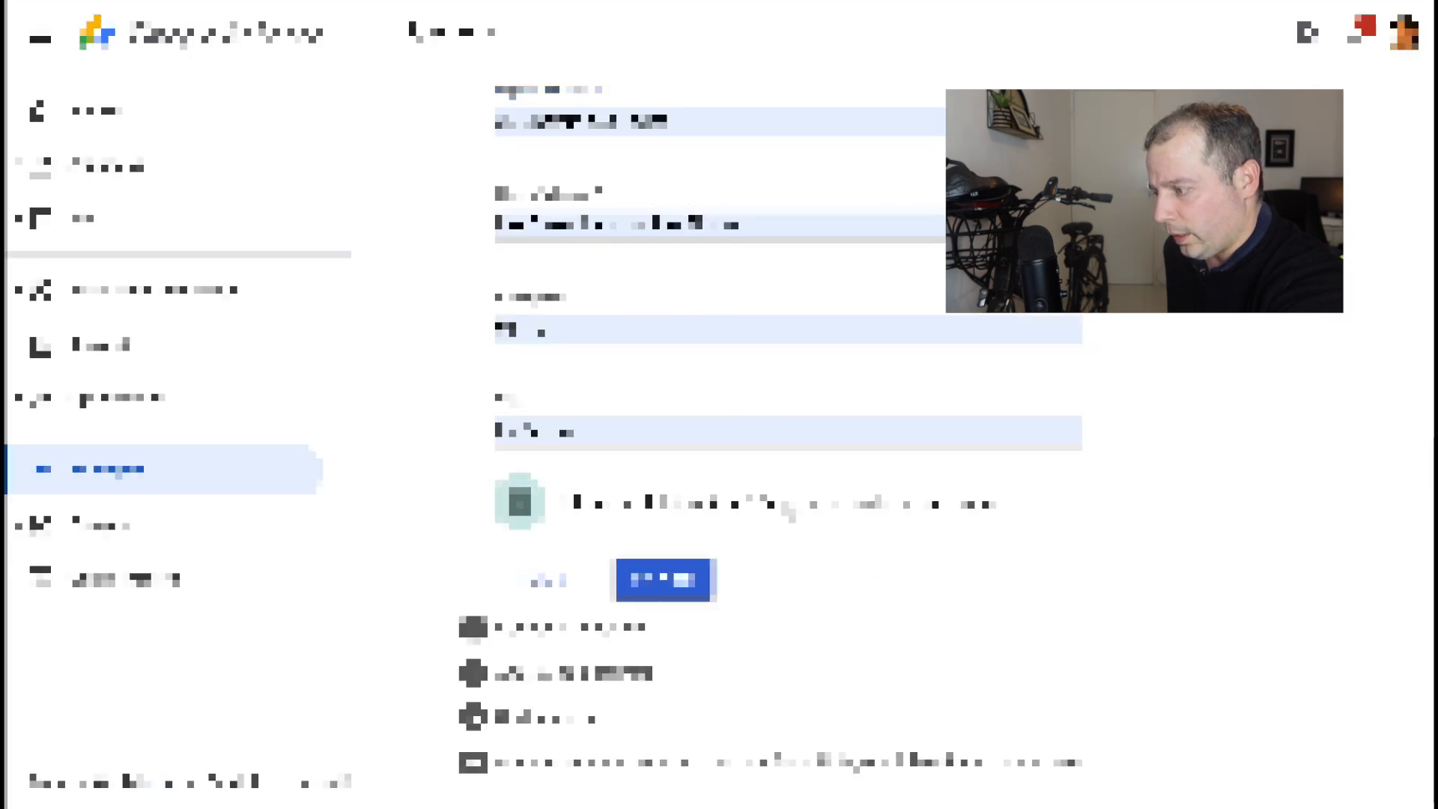
pyautogui.click(667, 570)
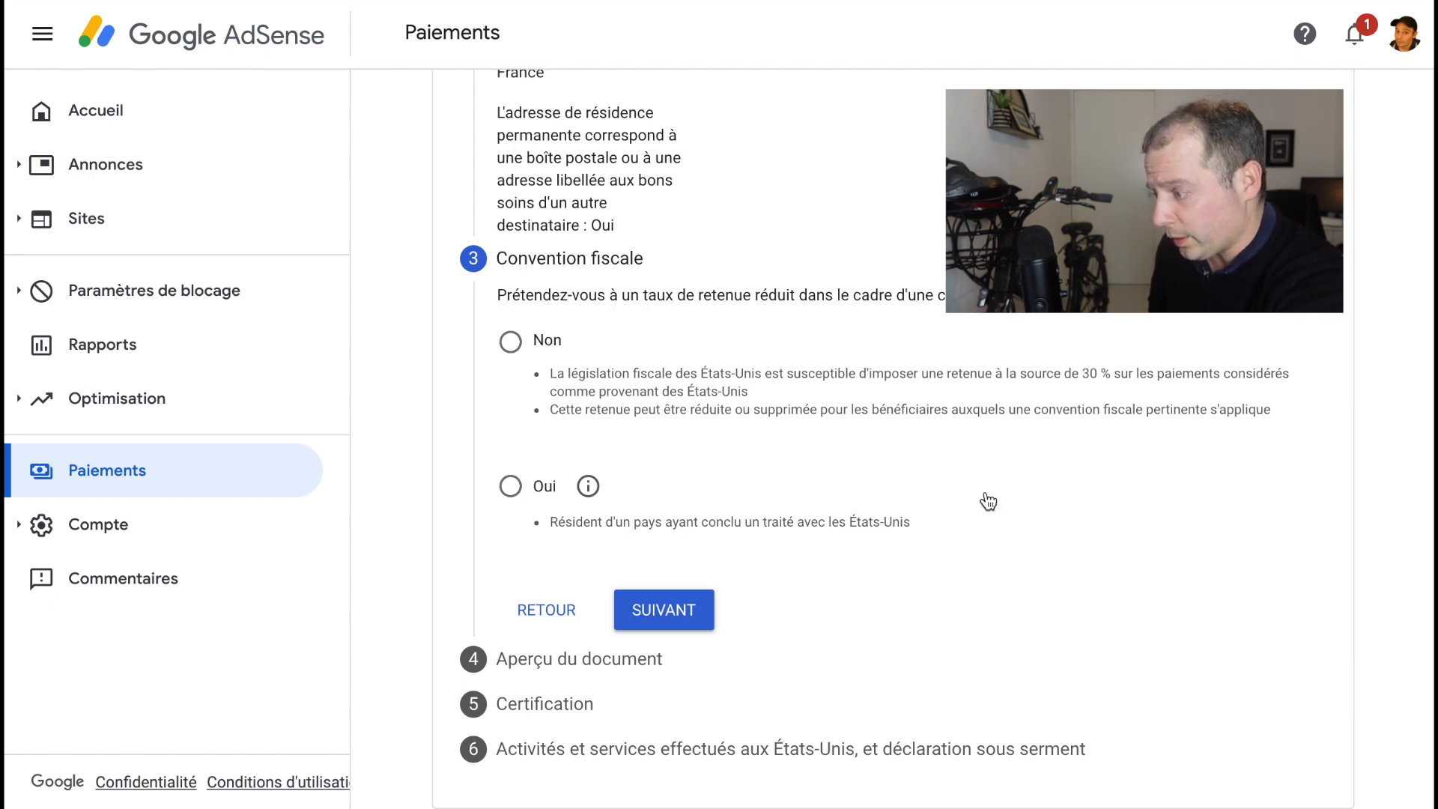
pyautogui.click(511, 342)
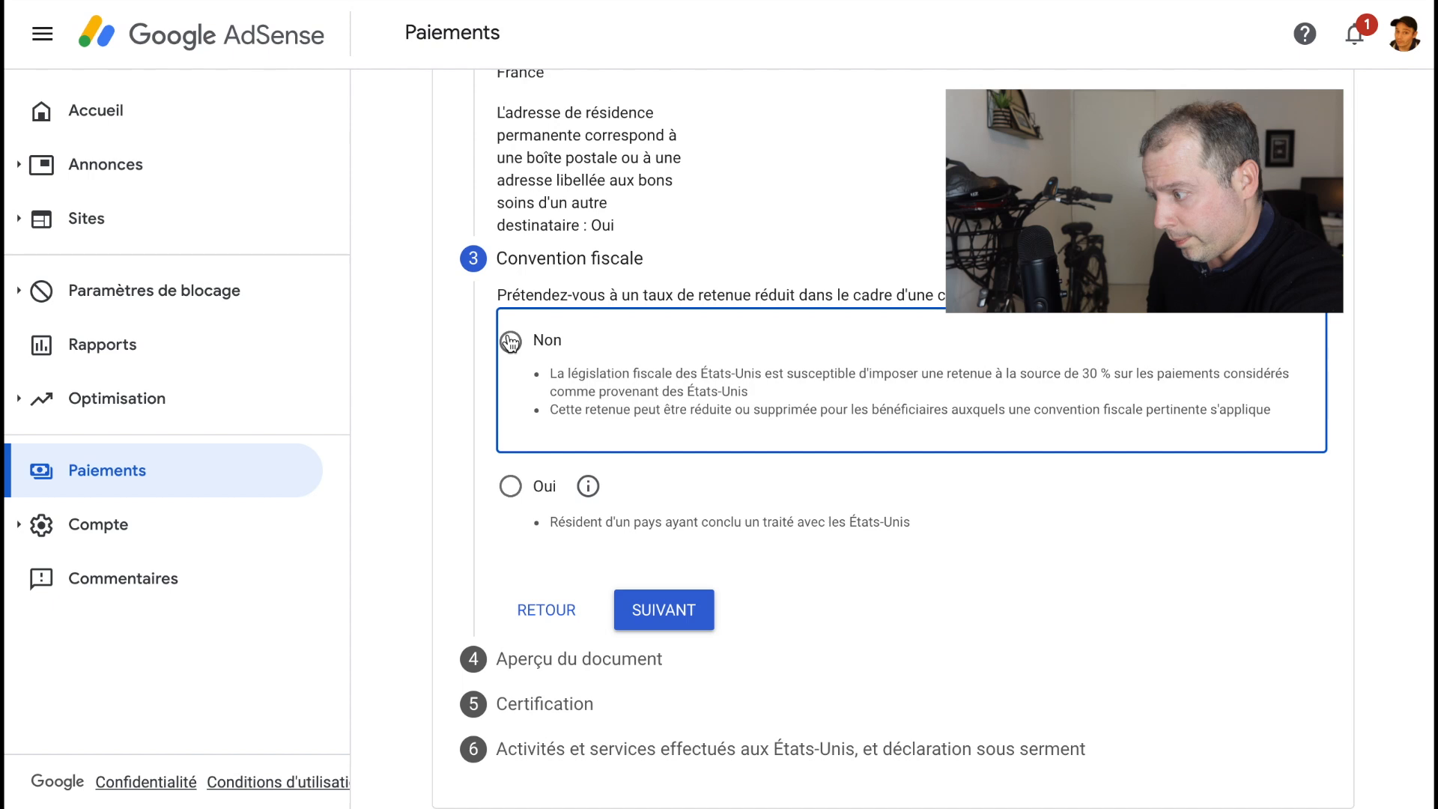
pyautogui.click(691, 609)
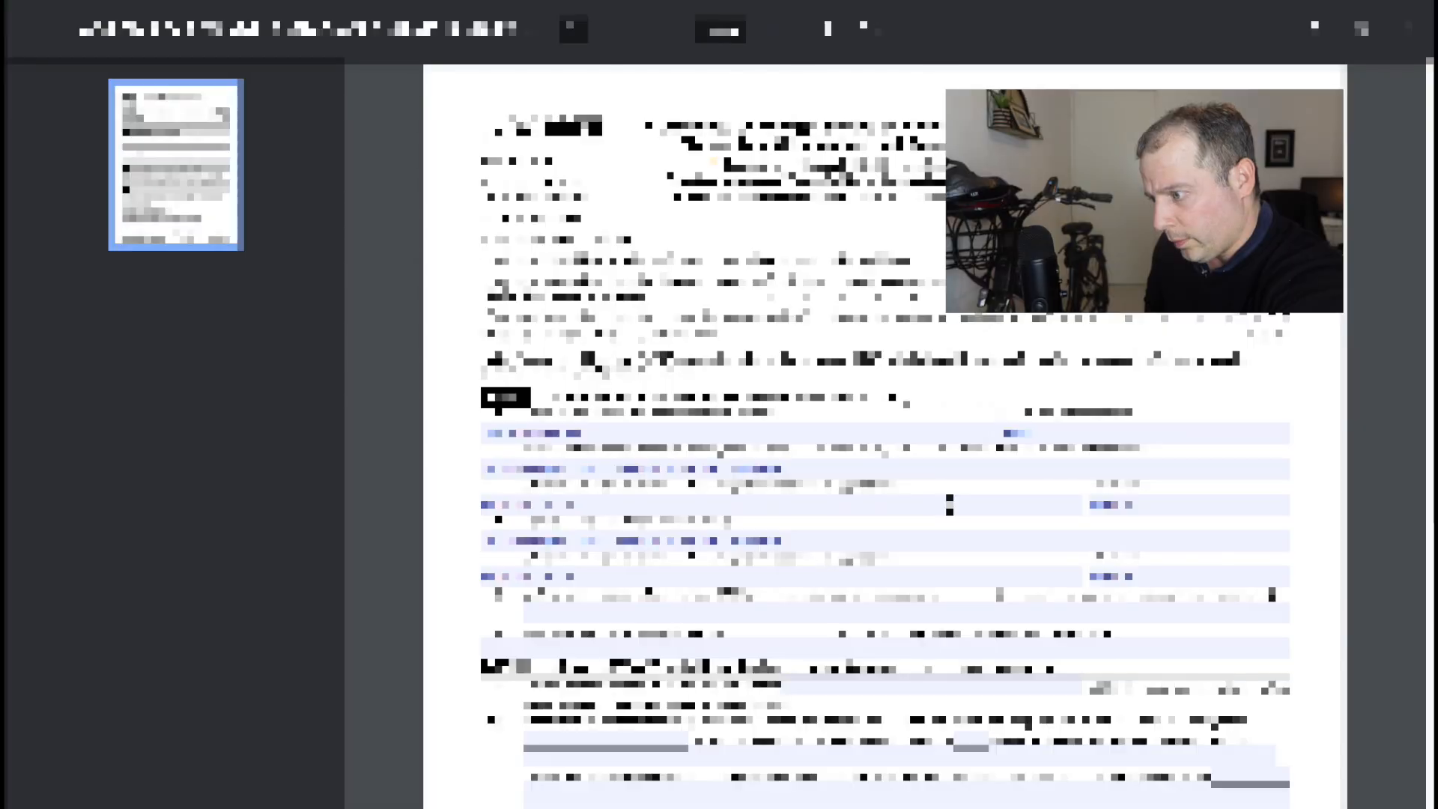
# Review the generated W-8BEN PDF, then confirm the tax document as correct and complete and continue to the Certification section
pyautogui.scroll(-5, 884, 434)
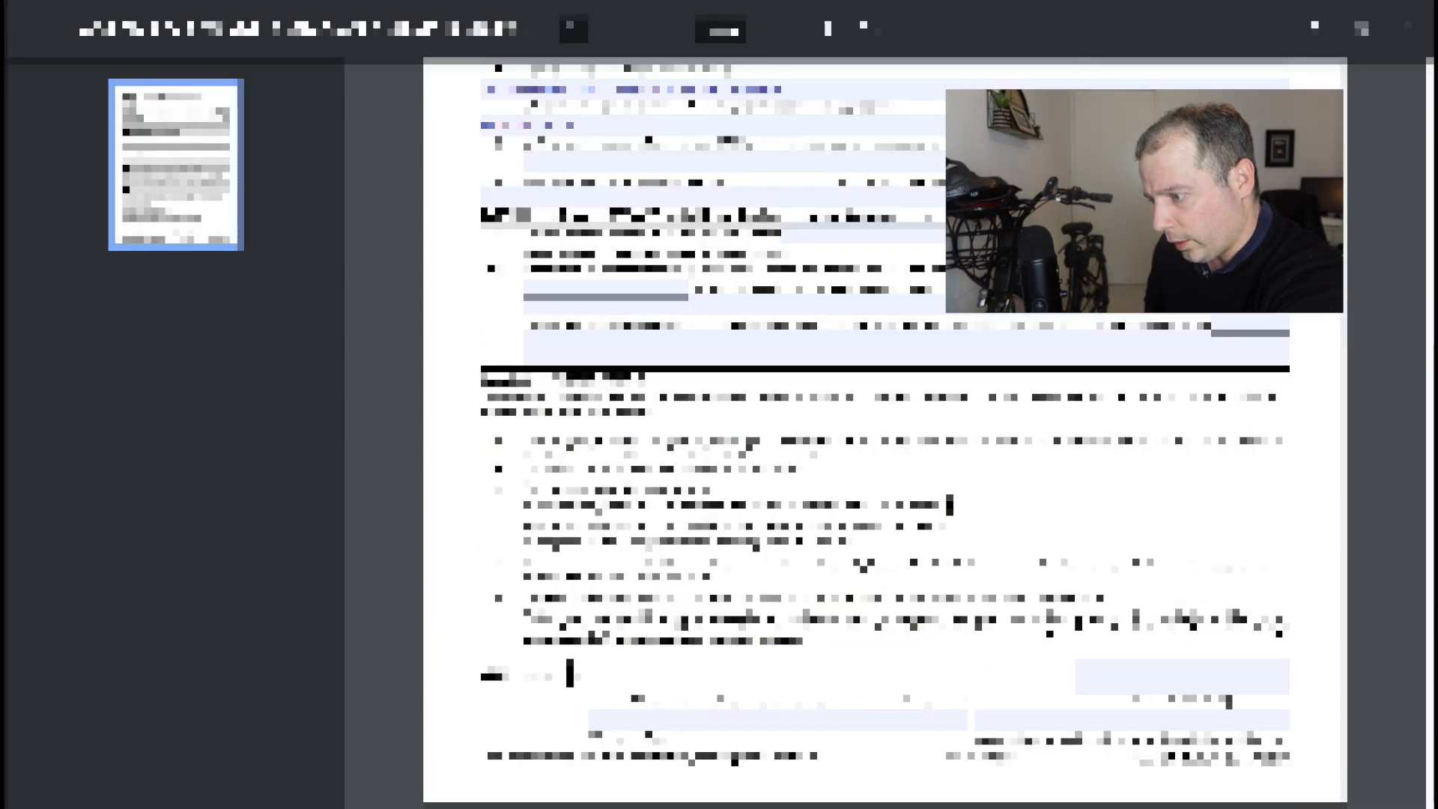
pyautogui.scroll(5, 950, 504)
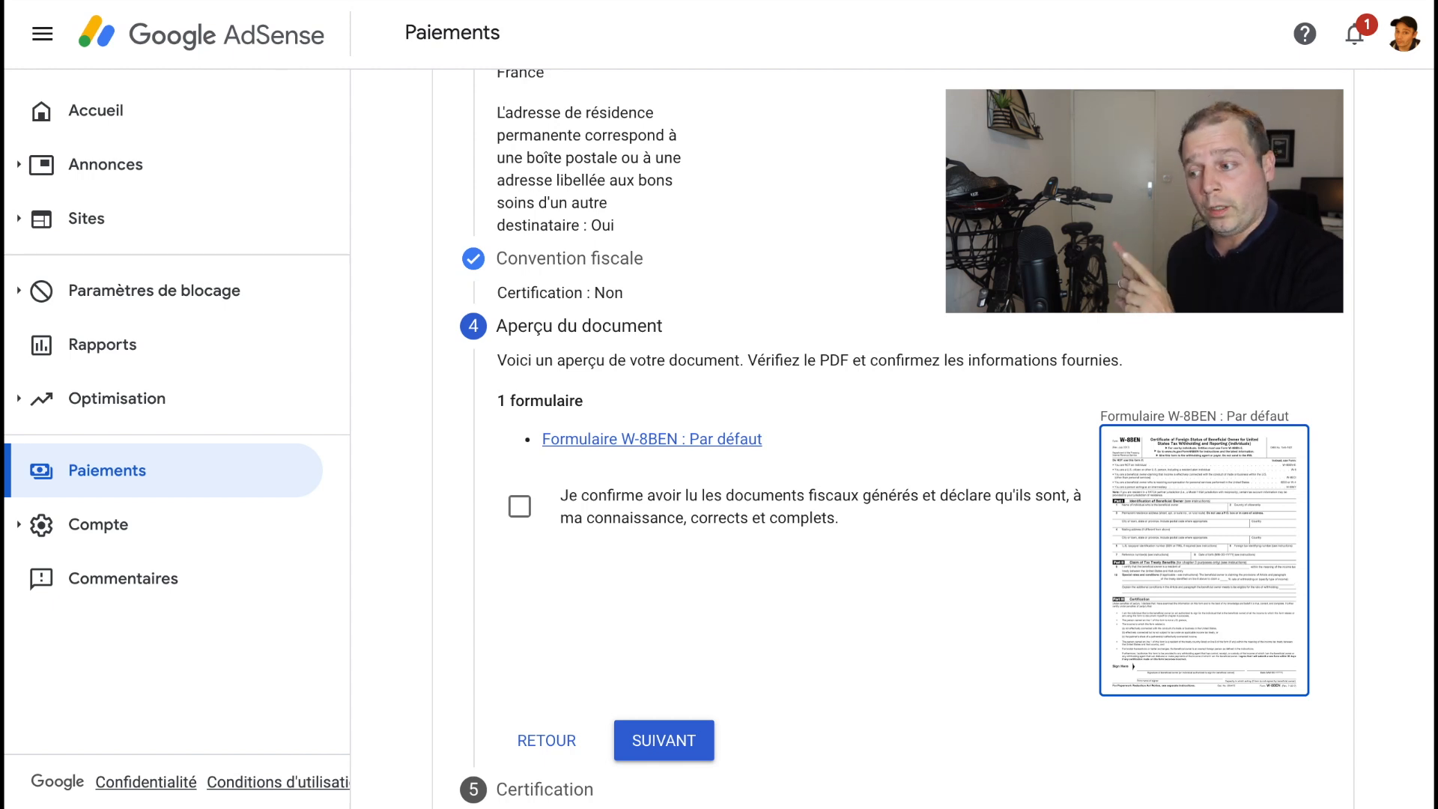
pyautogui.scroll(-1, 805, 505)
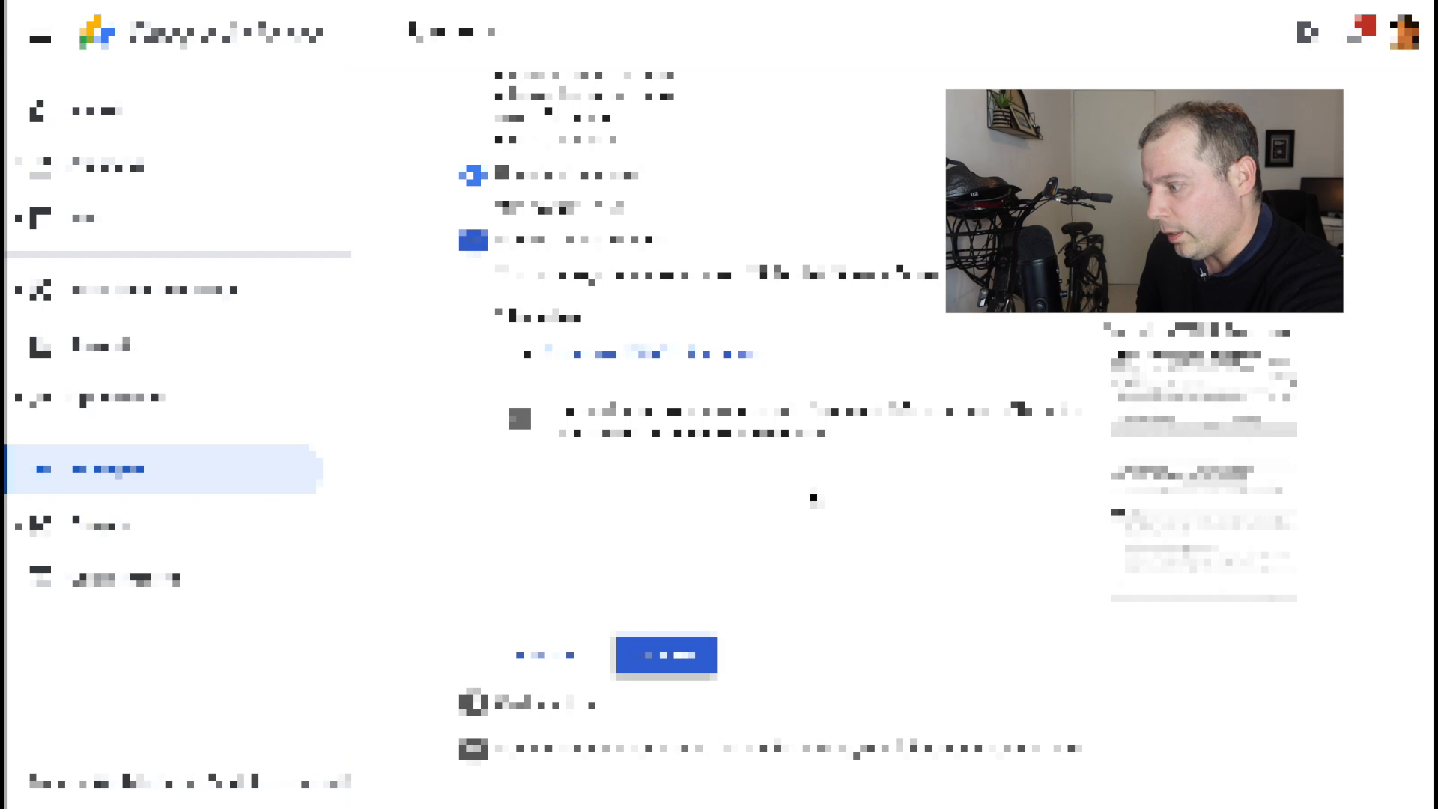
pyautogui.click(662, 678)
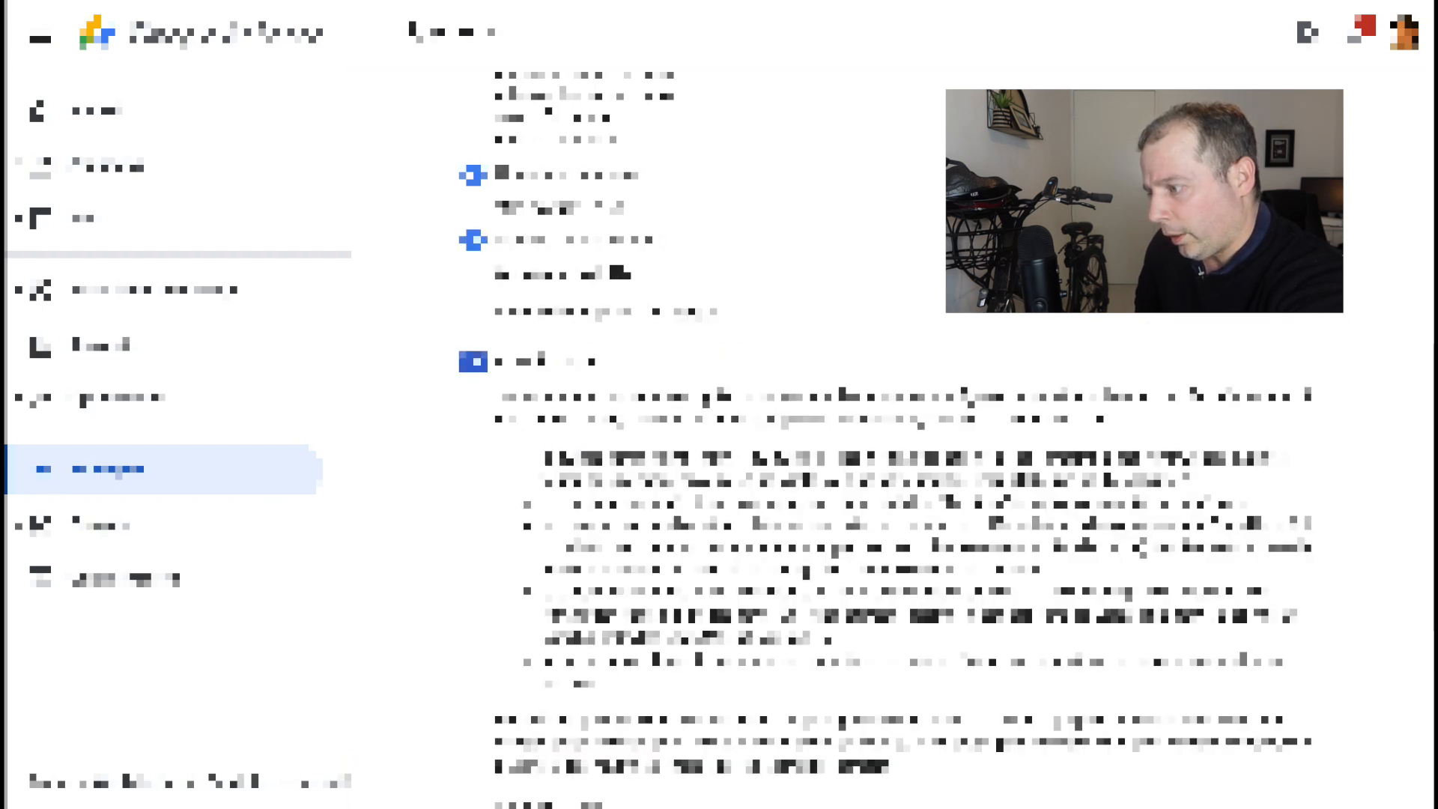
# Sign the certification with the full legal name, answer Oui to being the person named in the signature section, and continue
pyautogui.scroll(-4, 1098, 469)
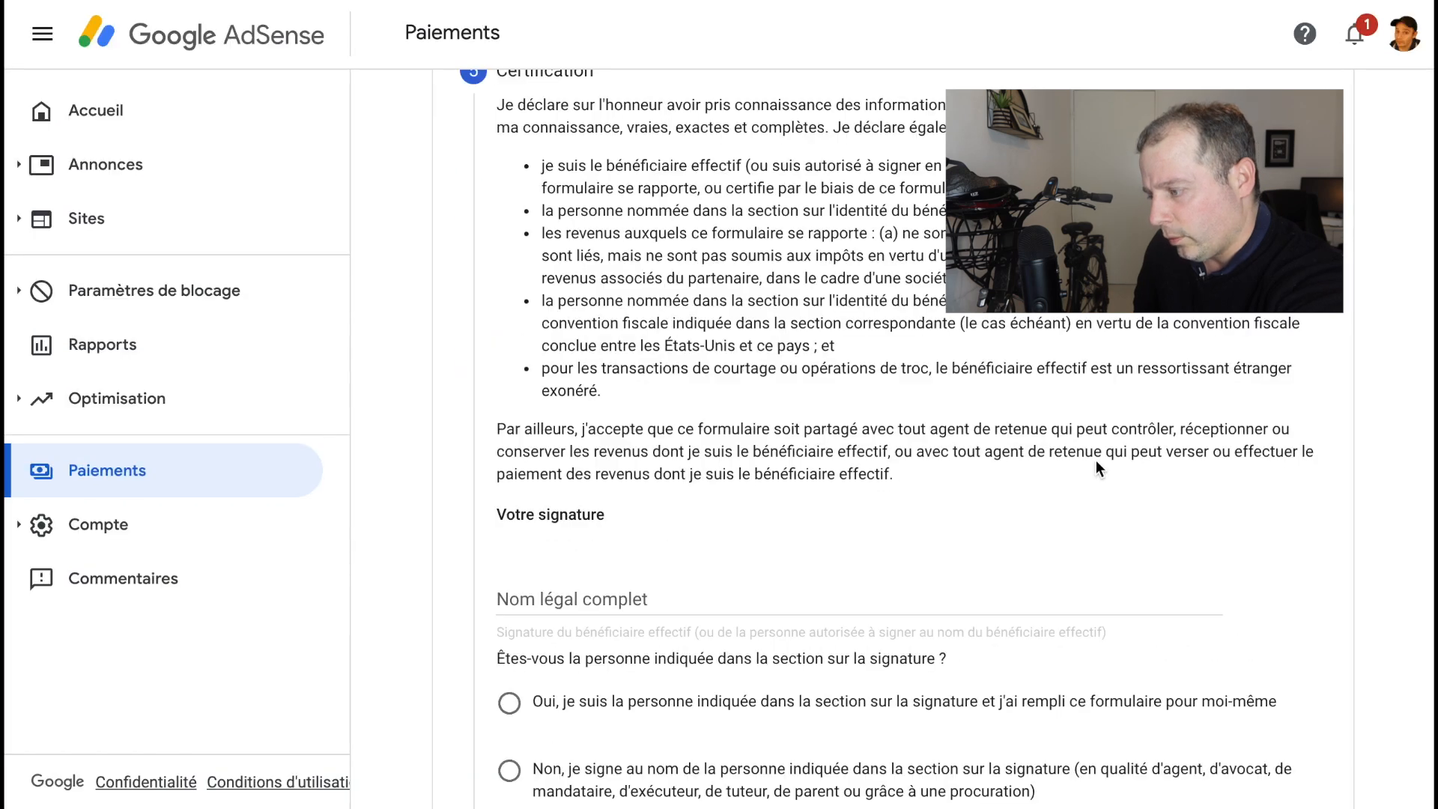
pyautogui.click(819, 601)
pyautogui.write('Jean-Baptiste Viet')
pyautogui.scroll(-2, 601, 582)
pyautogui.click(512, 589)
pyautogui.click(511, 589)
pyautogui.scroll(-1, 839, 534)
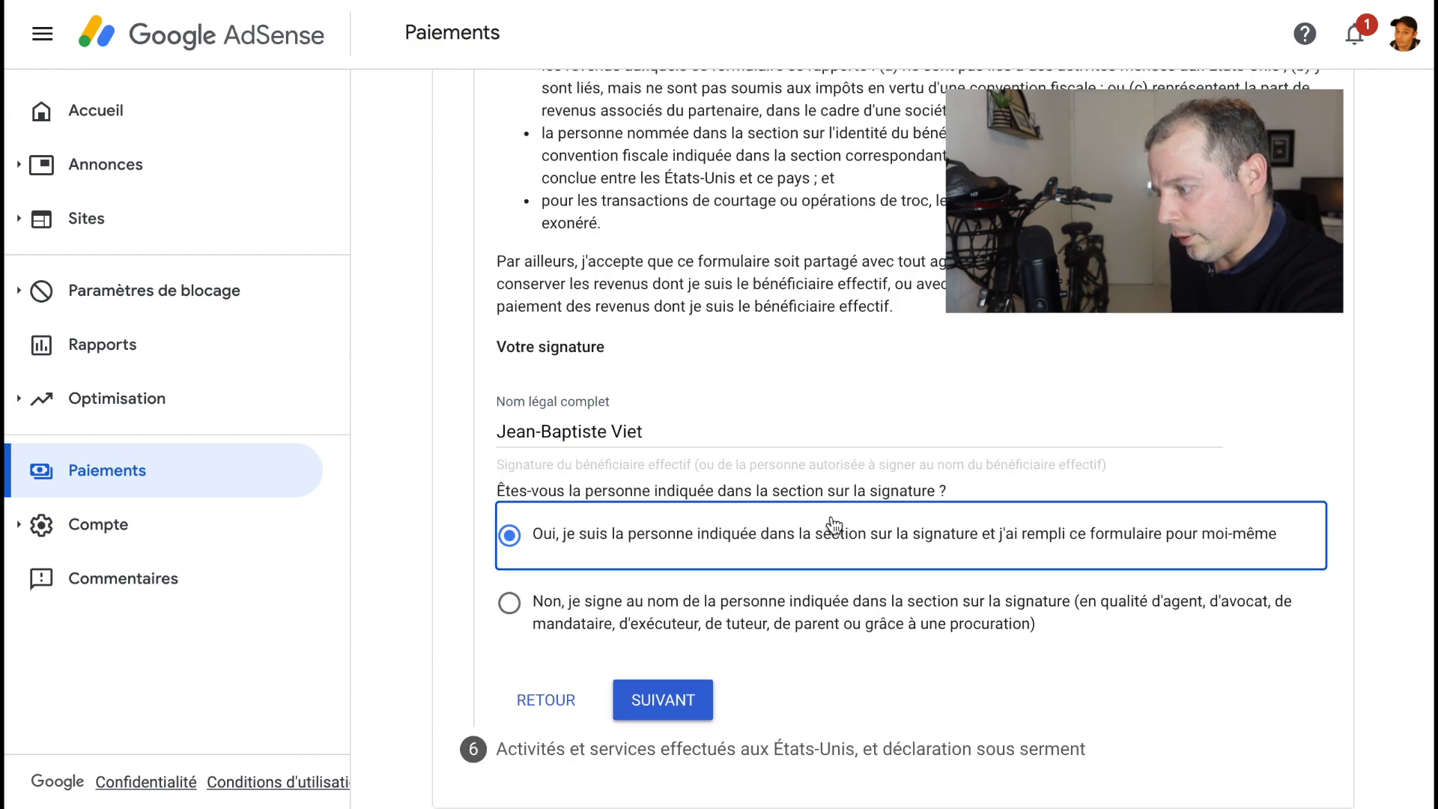
pyautogui.click(697, 695)
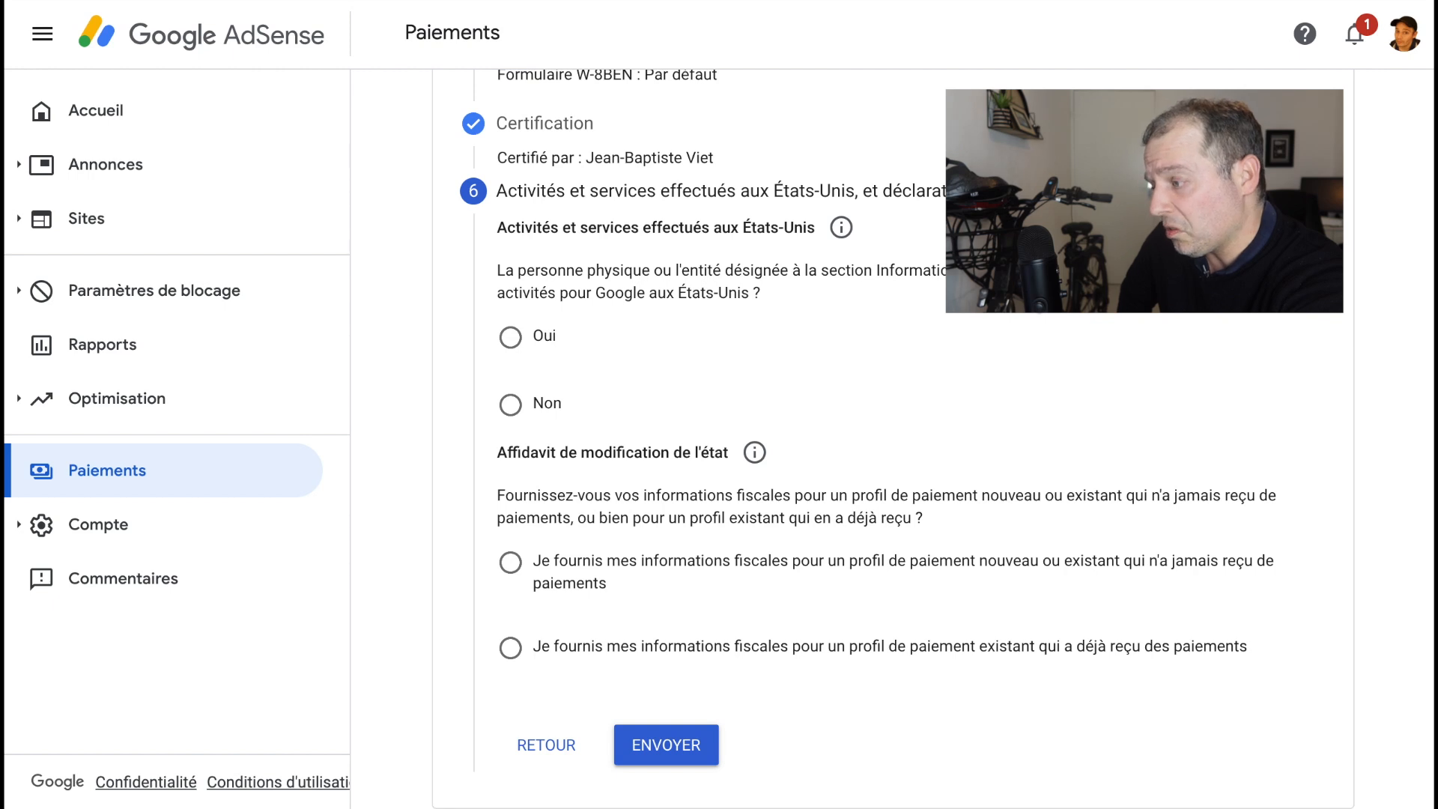
# Answer Non to activities performed in the United States and certify that services to Google are provided exclusively outside the country
pyautogui.click(568, 405)
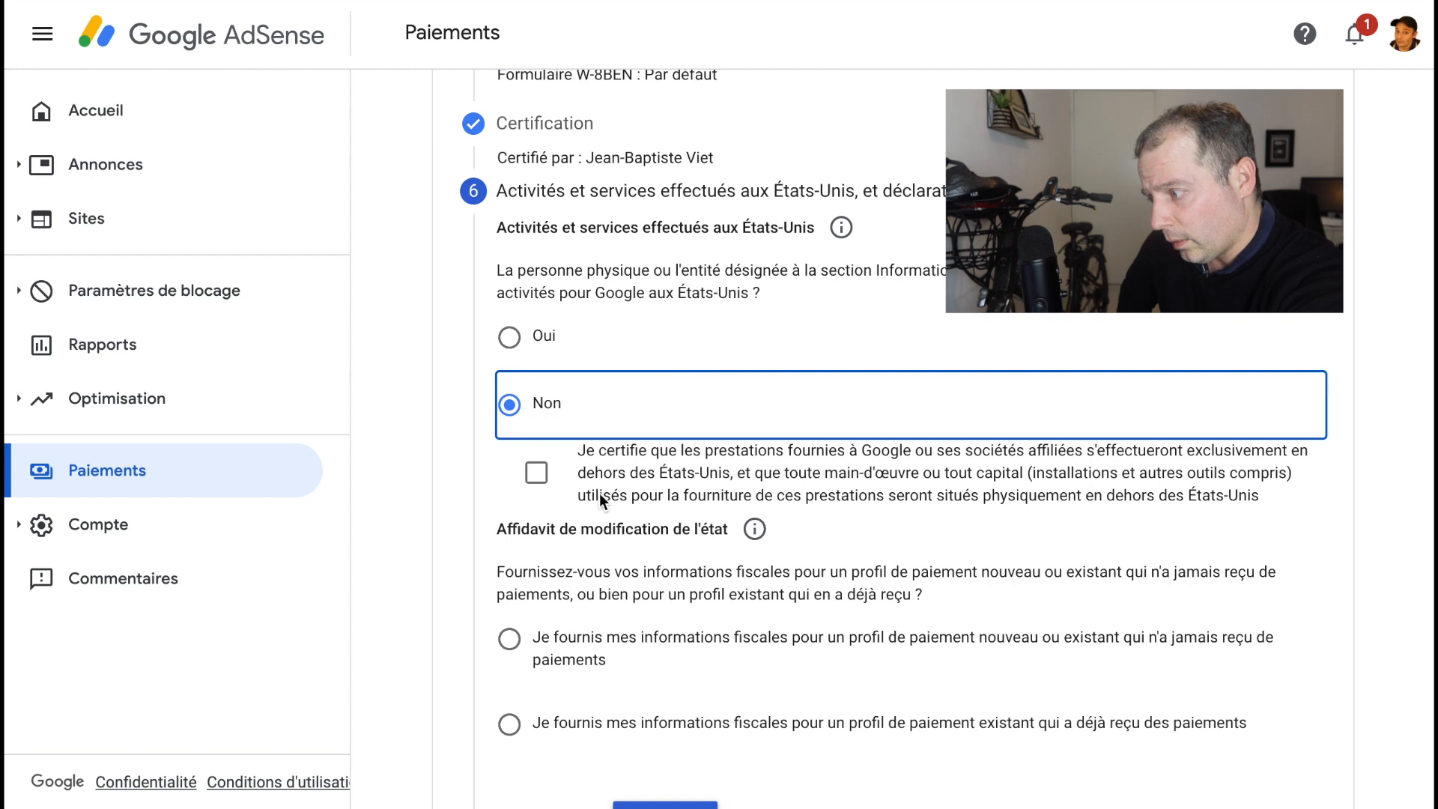
pyautogui.click(536, 472)
pyautogui.scroll(-1, 834, 552)
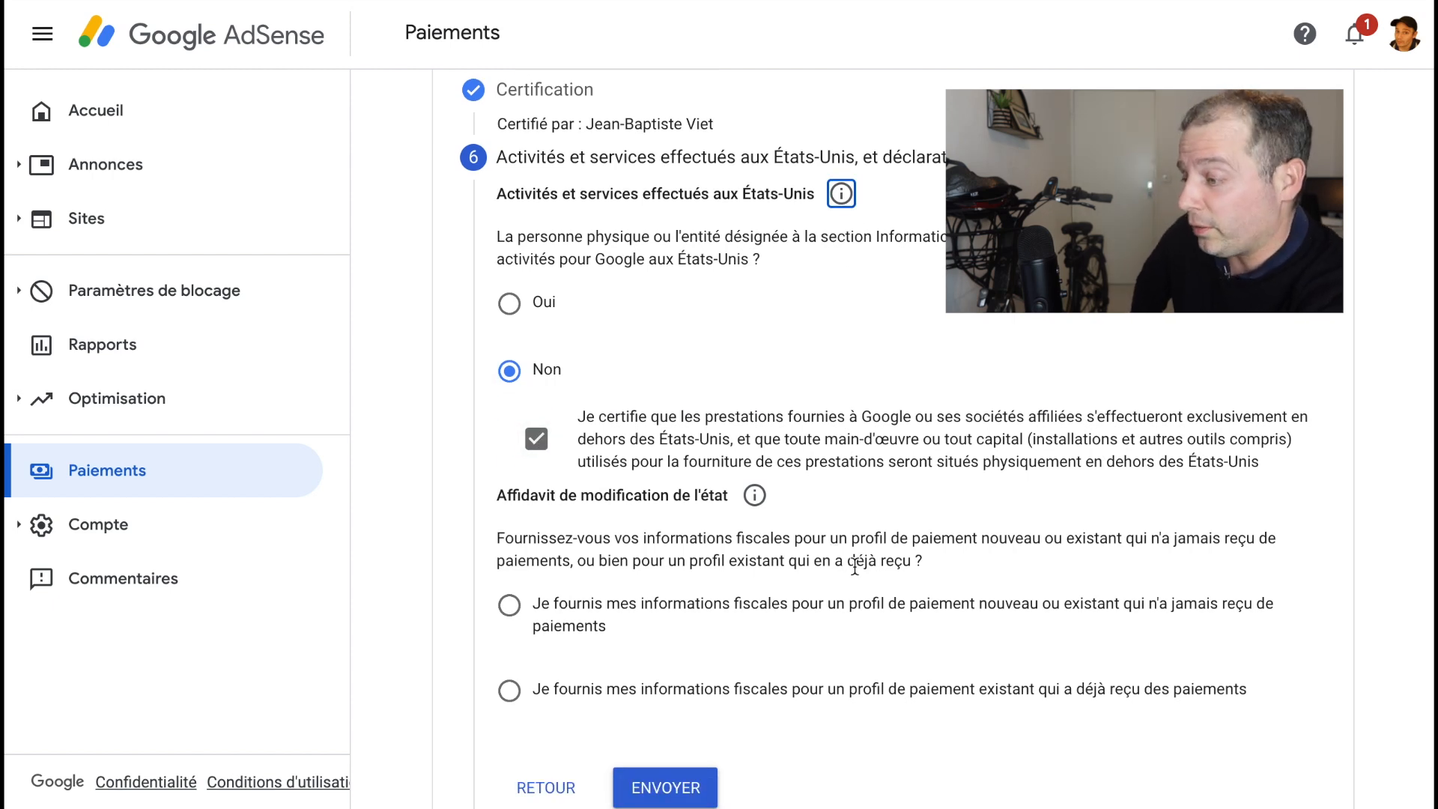
# Complete the affidavit for an existing payment profile that has already received payments, declare the information unchanged since 1 January 2020, and submit the form
pyautogui.click(755, 495)
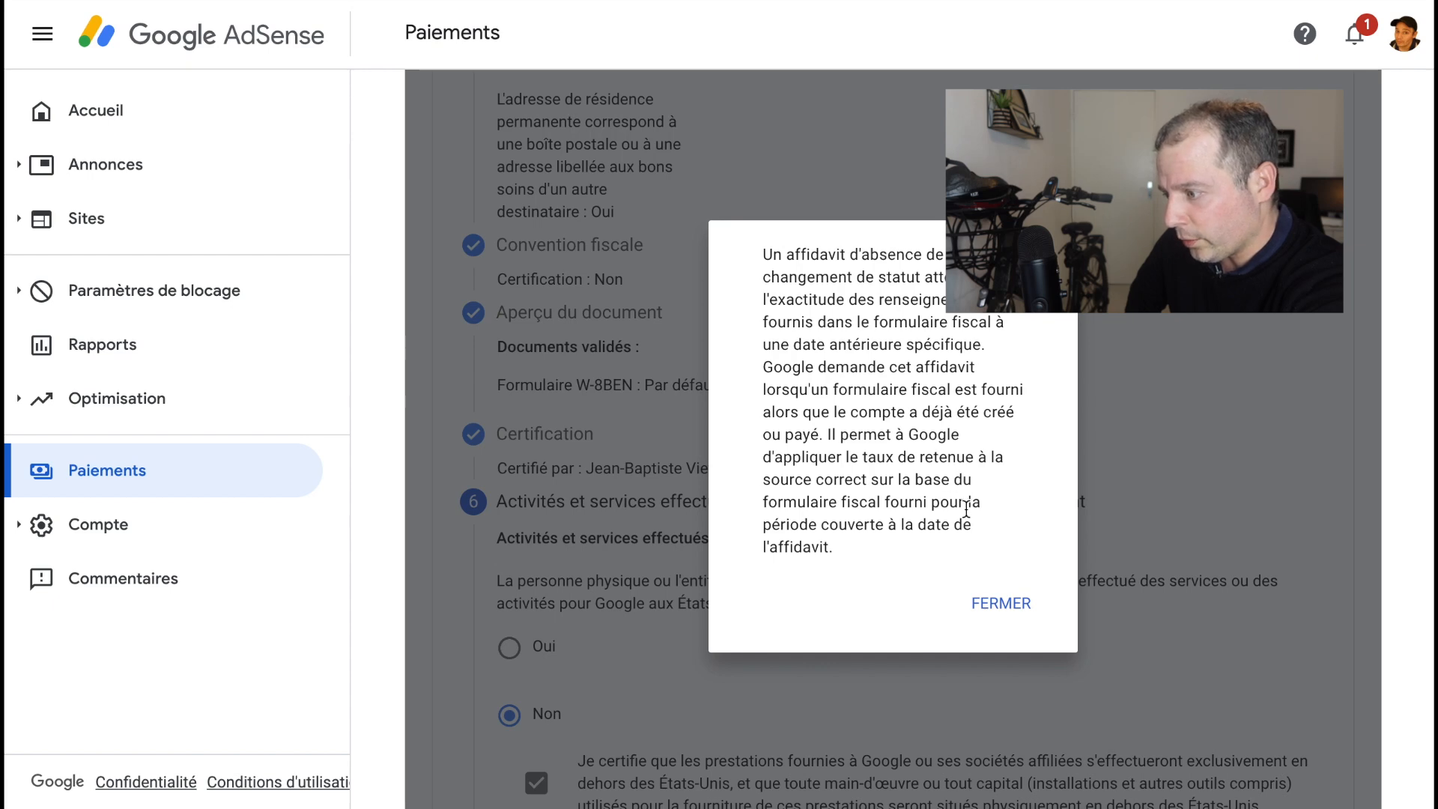
pyautogui.press('Escape')
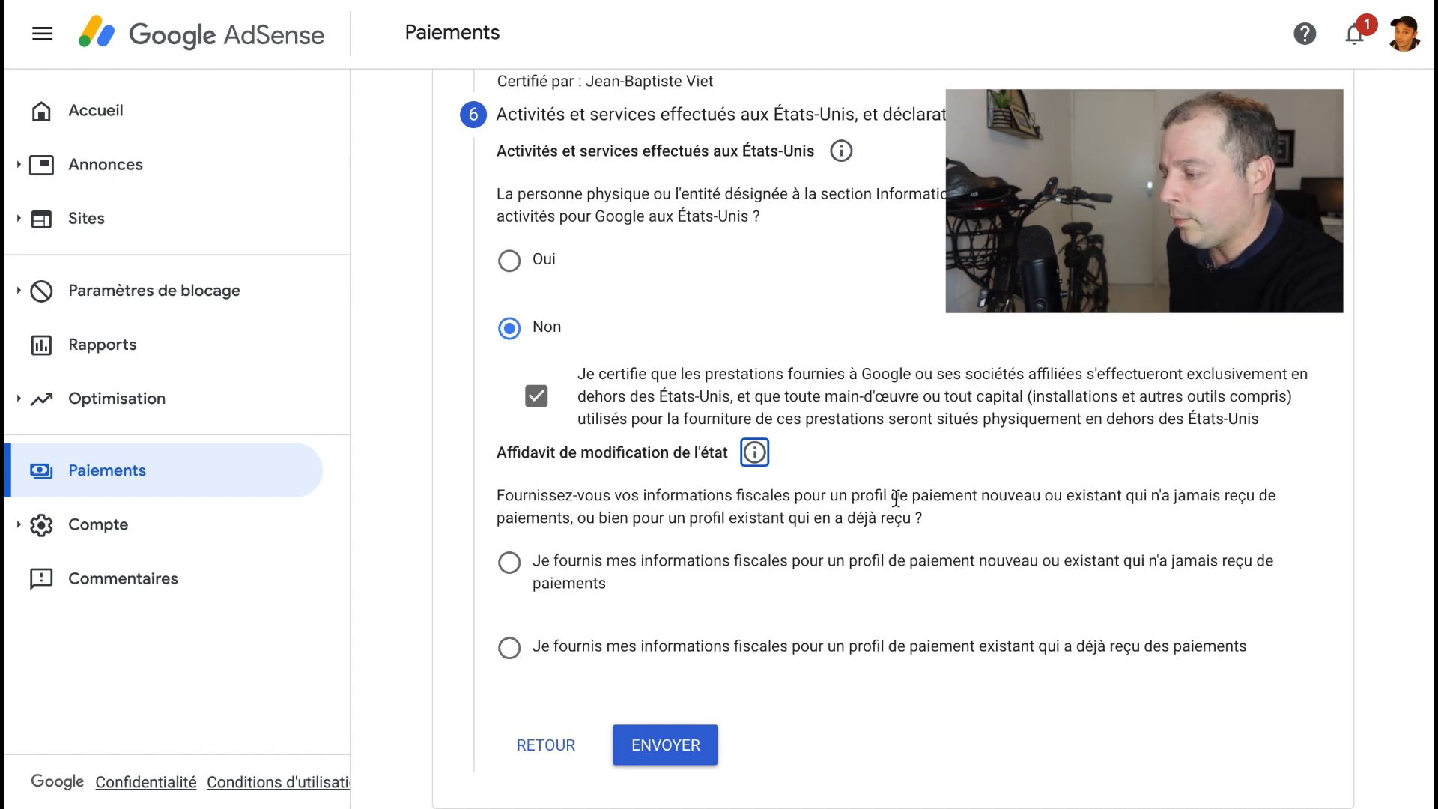
pyautogui.click(538, 655)
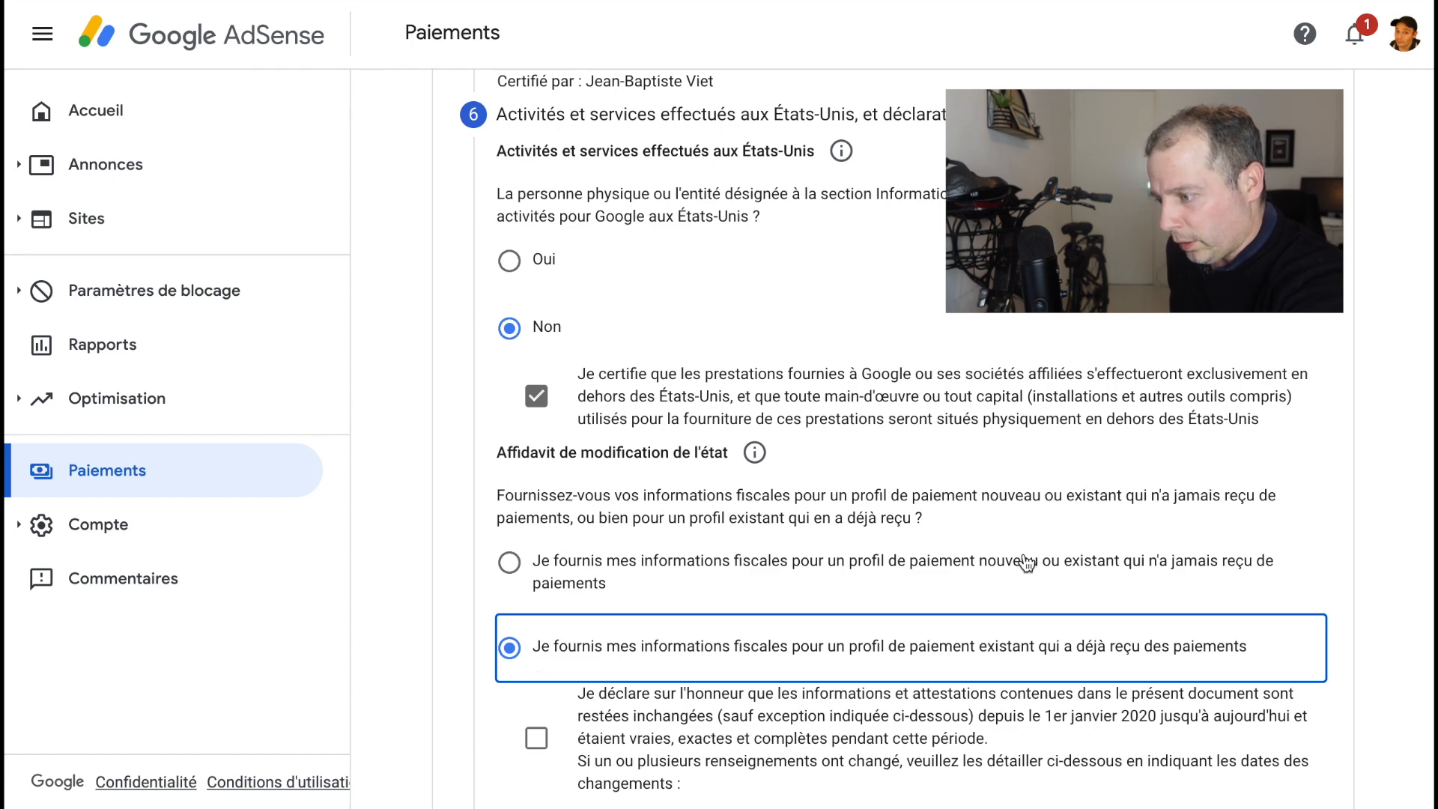
pyautogui.scroll(-2, 1026, 563)
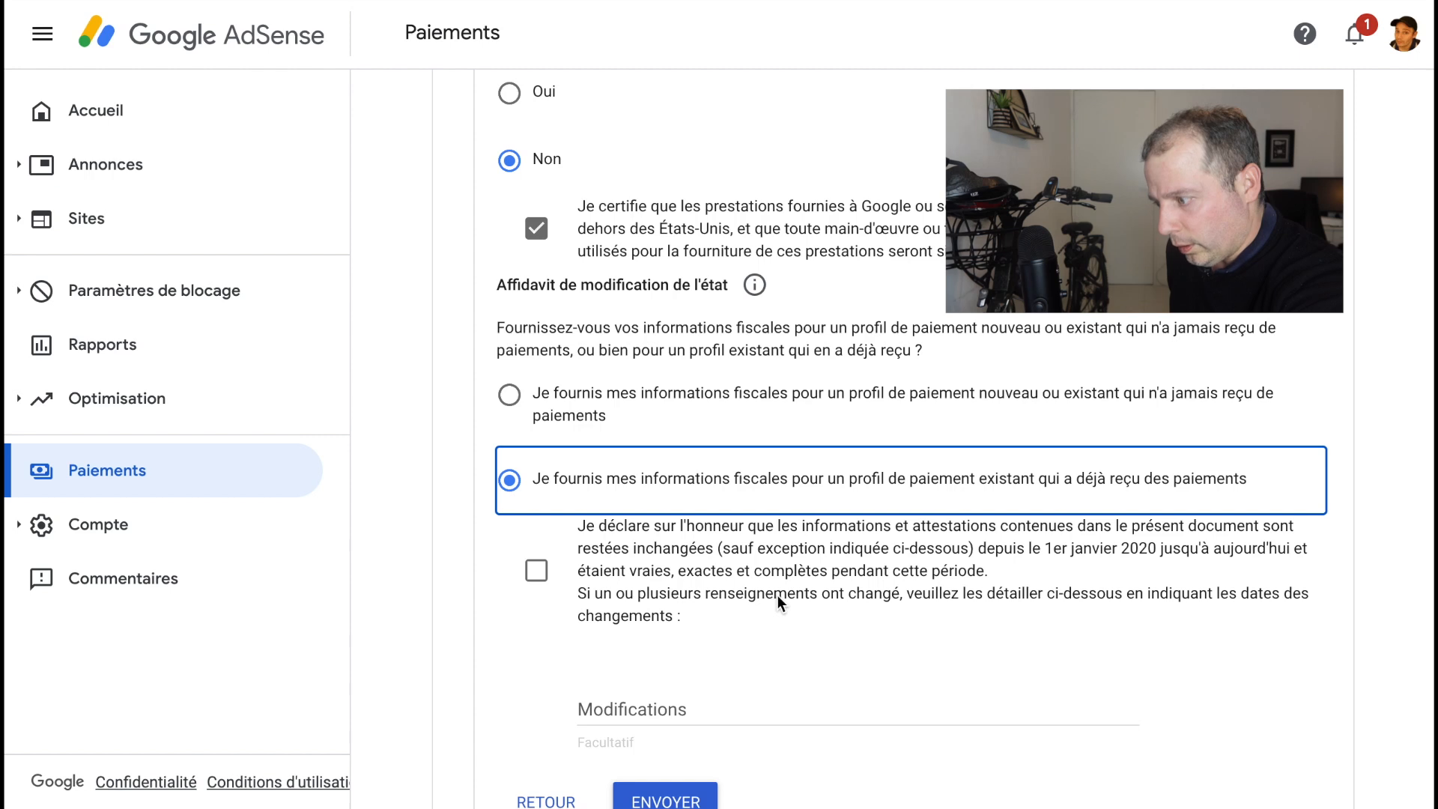
pyautogui.click(537, 572)
pyautogui.scroll(-1, 829, 587)
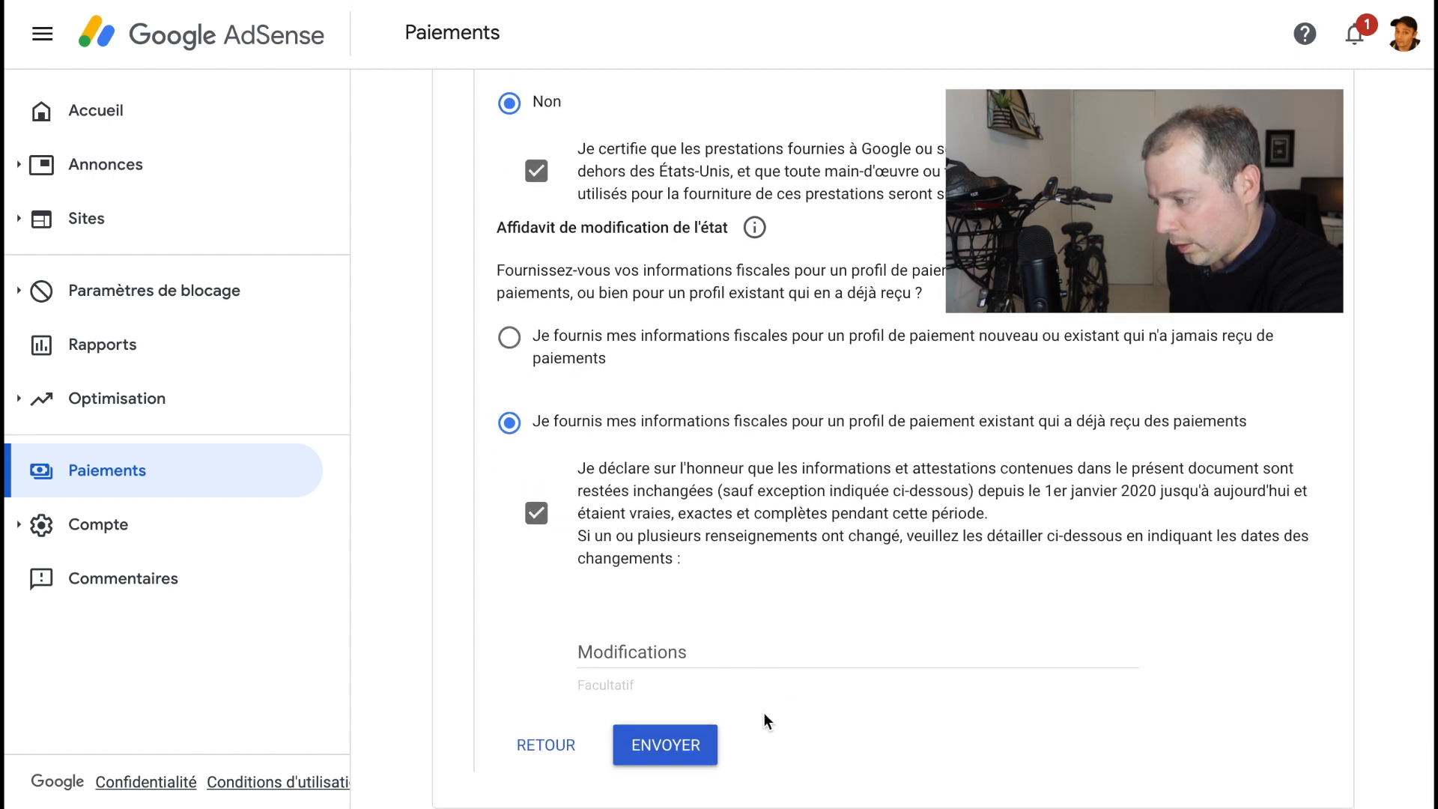
pyautogui.click(713, 746)
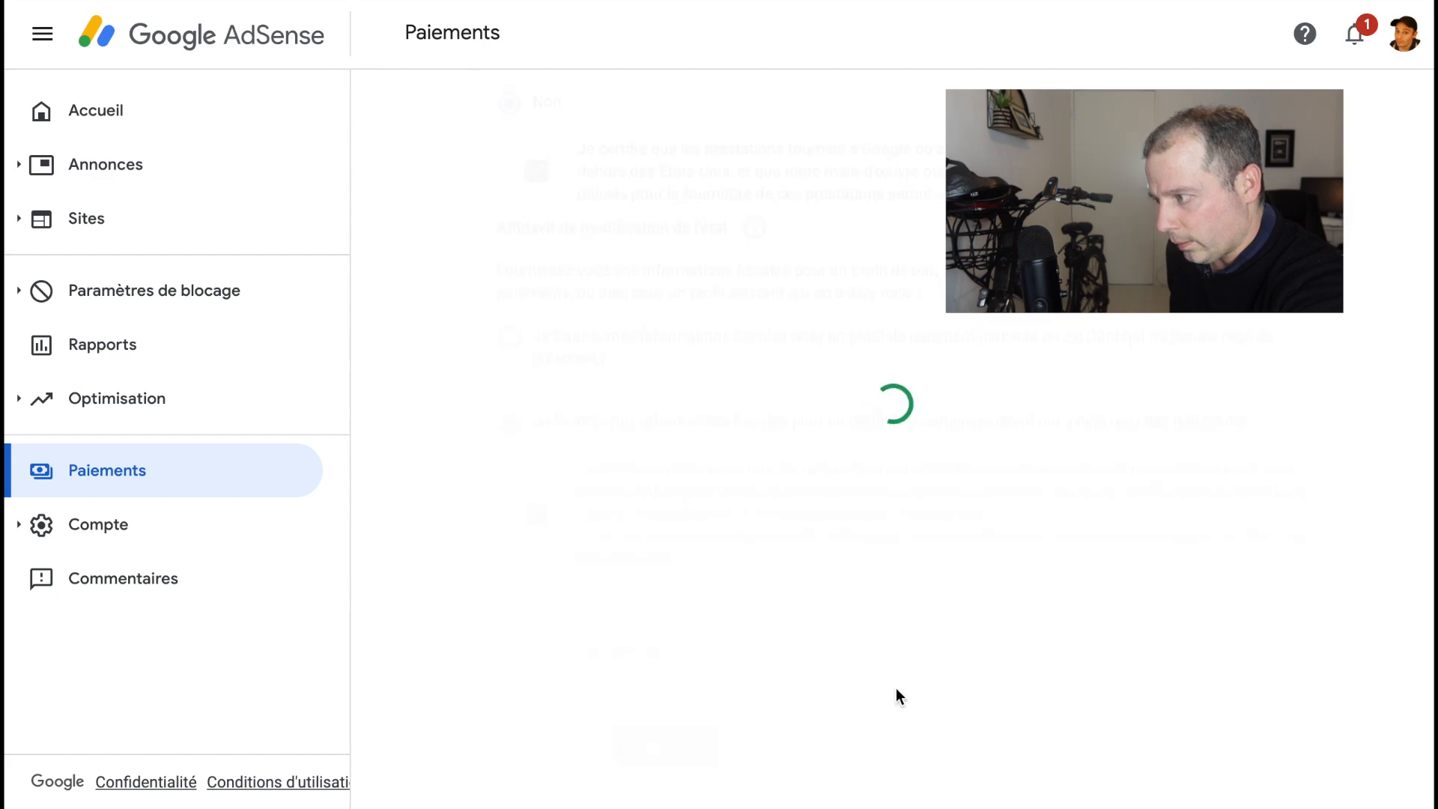